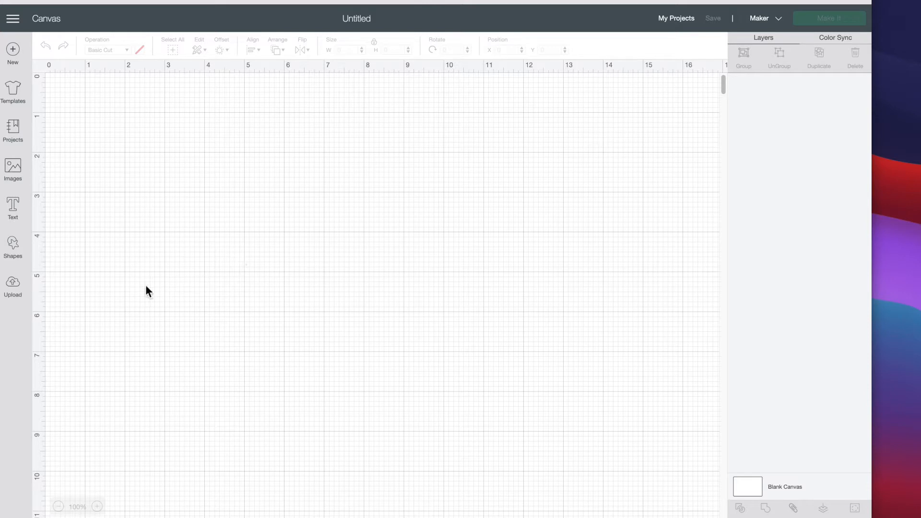
# Open the image upload page, and on the Design Bundles website filter the free designs by Free Svgs.
pyautogui.click(14, 288)
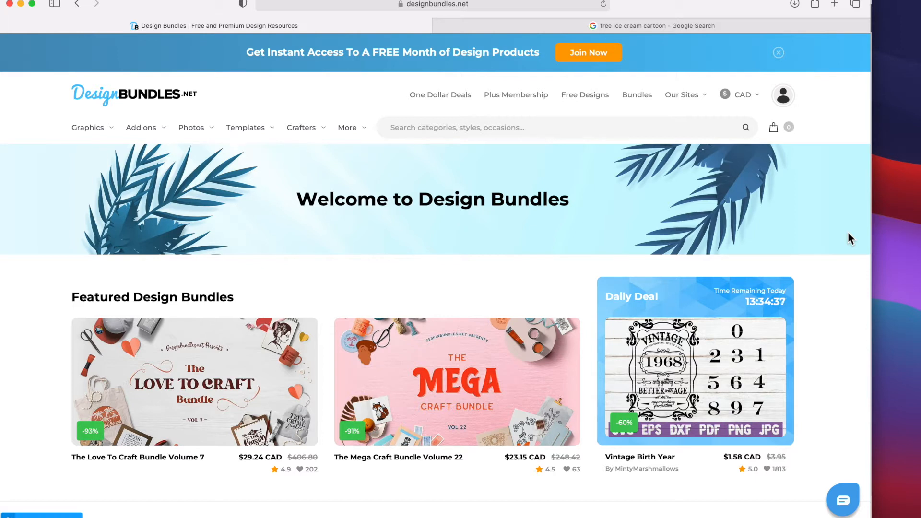
pyautogui.click(585, 96)
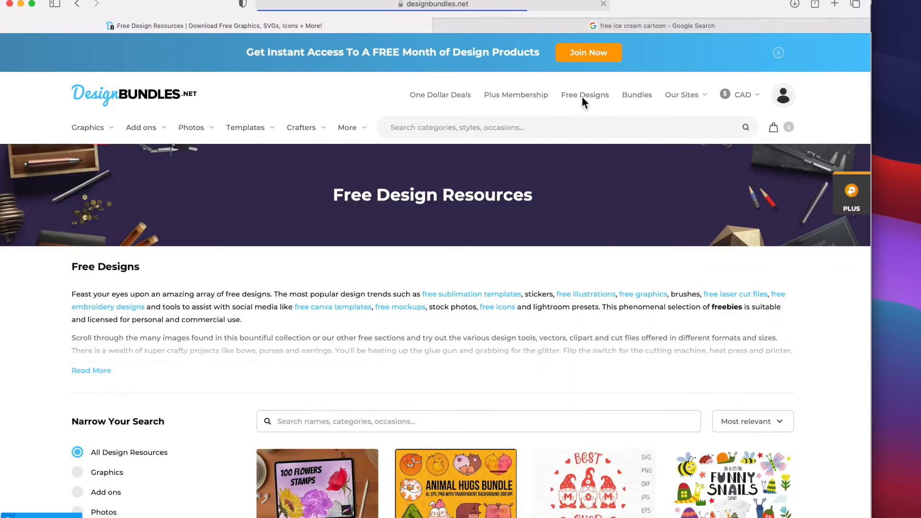
pyautogui.scroll(-5, 397, 307)
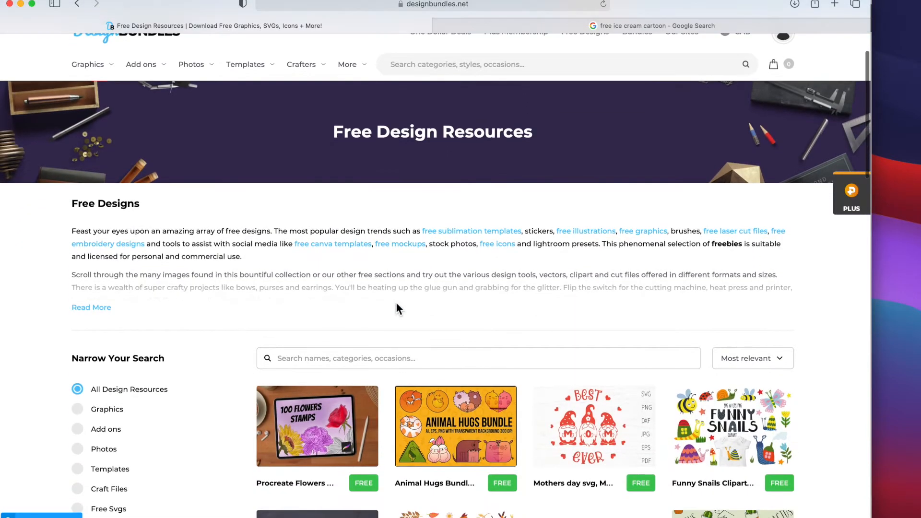
pyautogui.scroll(-2, 403, 311)
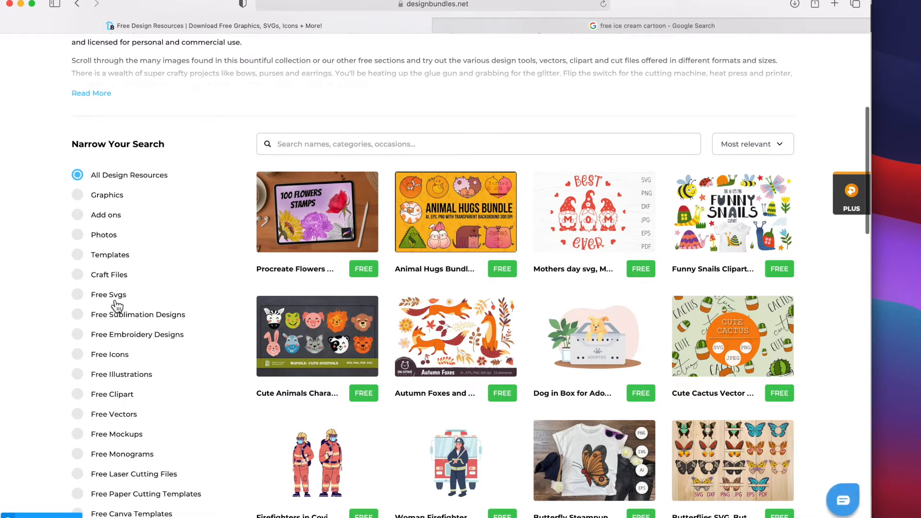
pyautogui.click(82, 298)
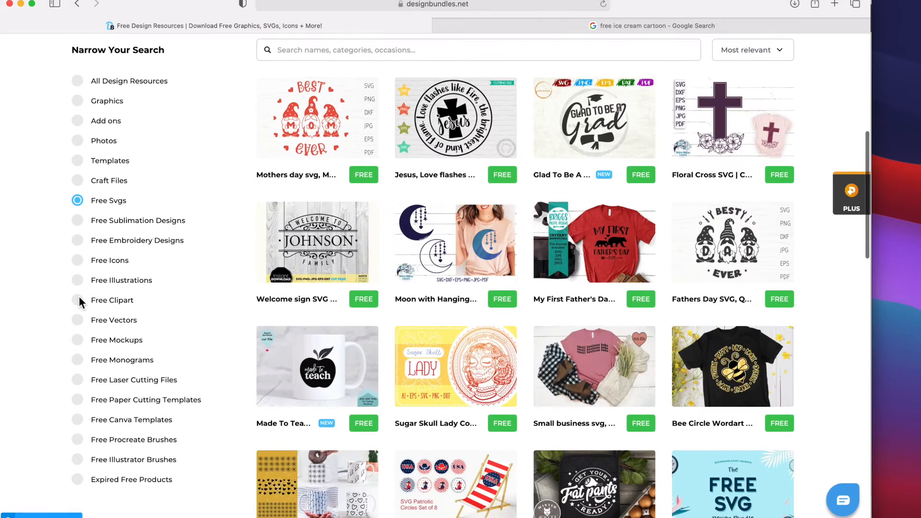
pyautogui.scroll(4, 620, 214)
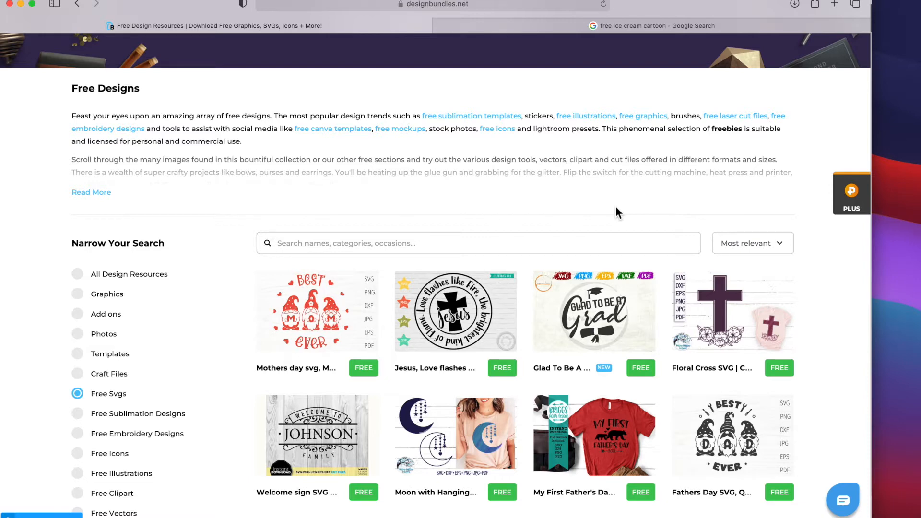
# Open the page of the free "Jesus, Love flashes like fire" SVG design.
pyautogui.scroll(-3, 616, 207)
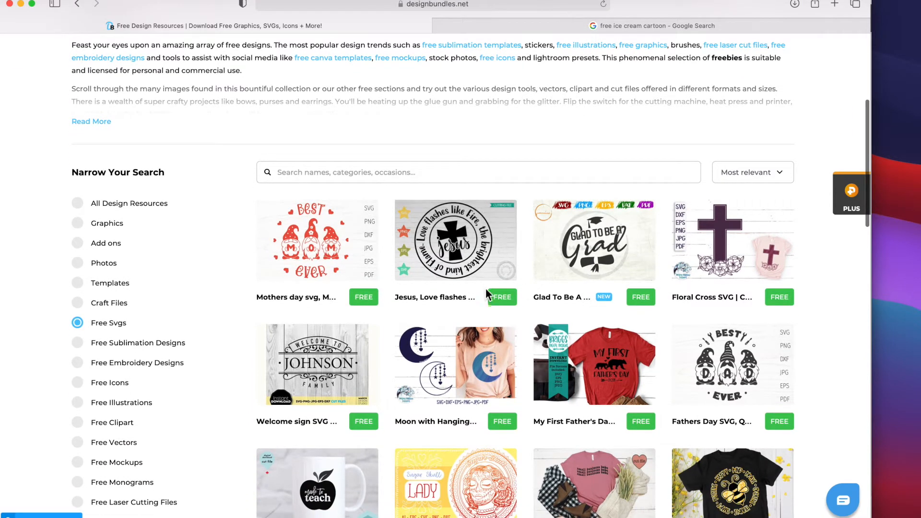
pyautogui.click(484, 259)
pyautogui.scroll(-3, 662, 375)
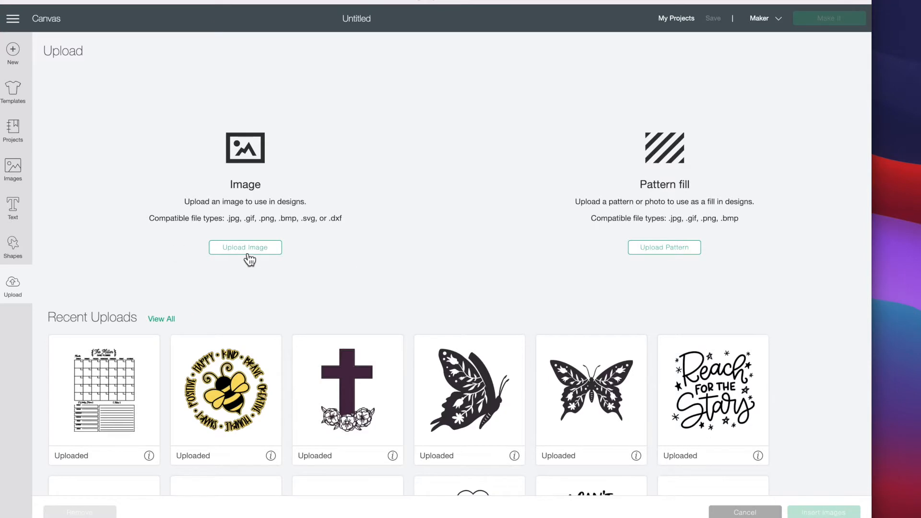
# In Cricut Design Space, load "Love flashes like fire.svg" for upload from the Jesus design bundle folder in Downloads.
pyautogui.click(246, 248)
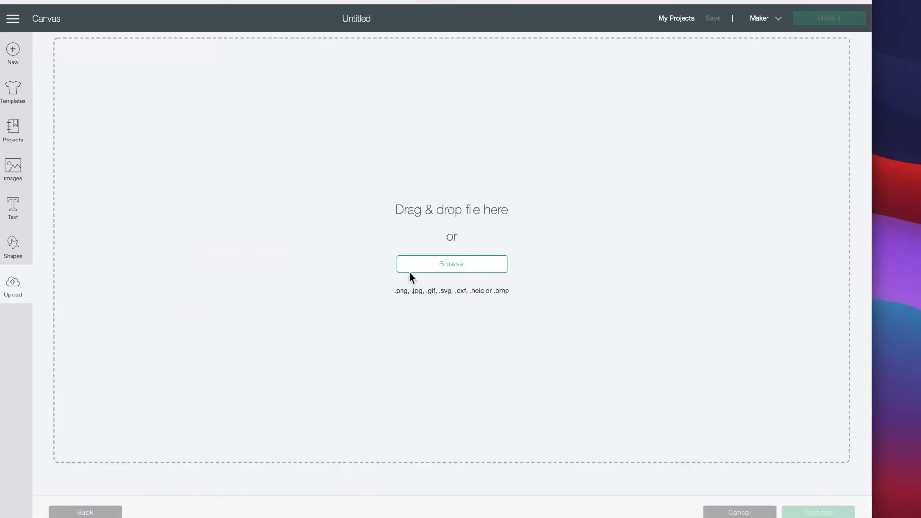
pyautogui.click(459, 272)
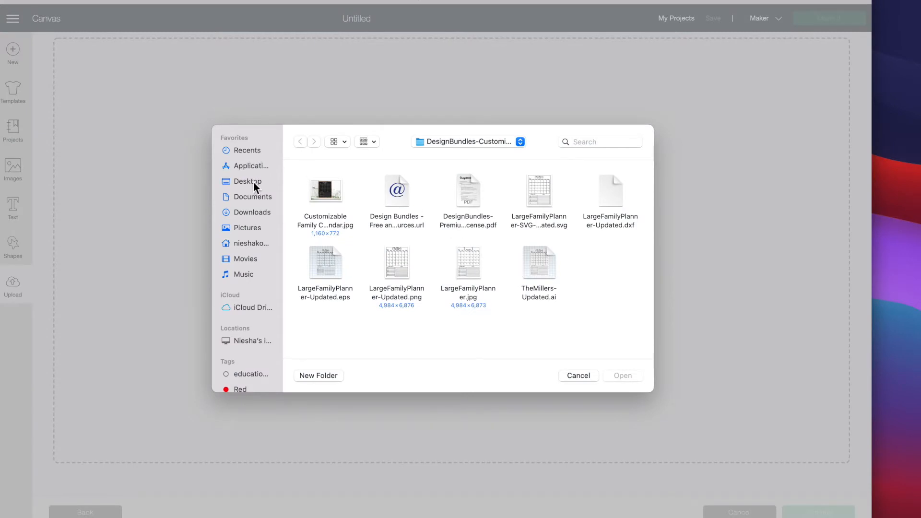
pyautogui.click(250, 214)
pyautogui.scroll(-3, 366, 270)
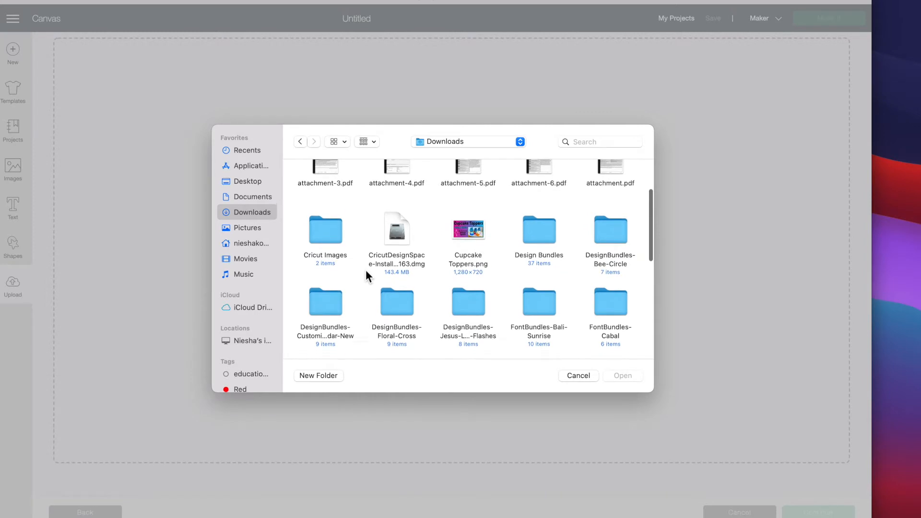
pyautogui.scroll(-2, 365, 270)
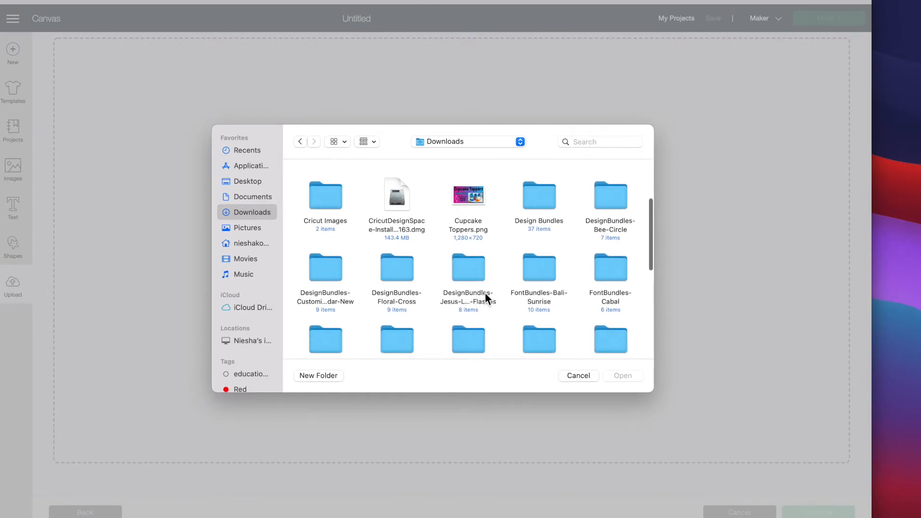
pyautogui.doubleClick(477, 274)
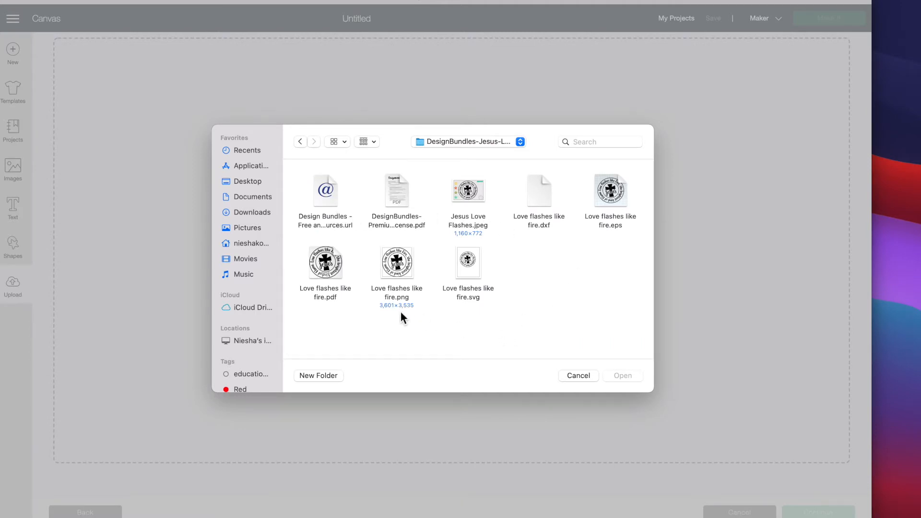
pyautogui.click(470, 264)
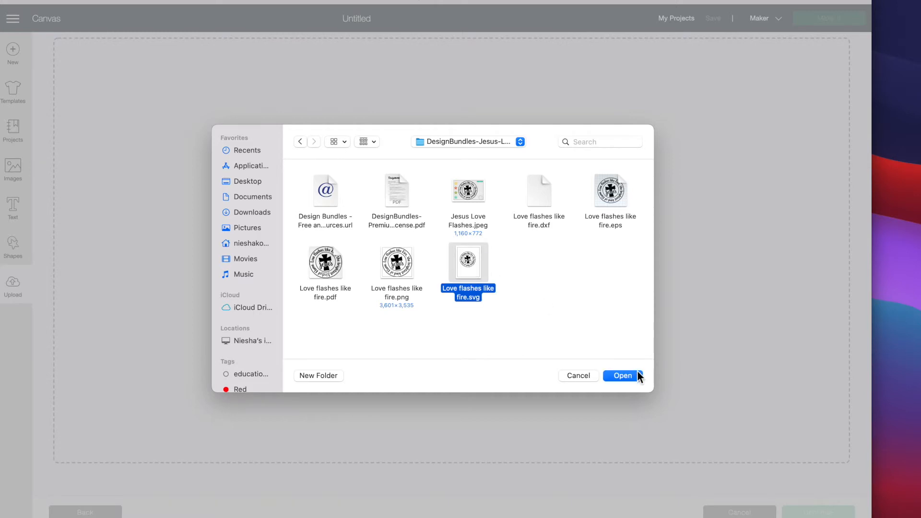
pyautogui.click(624, 378)
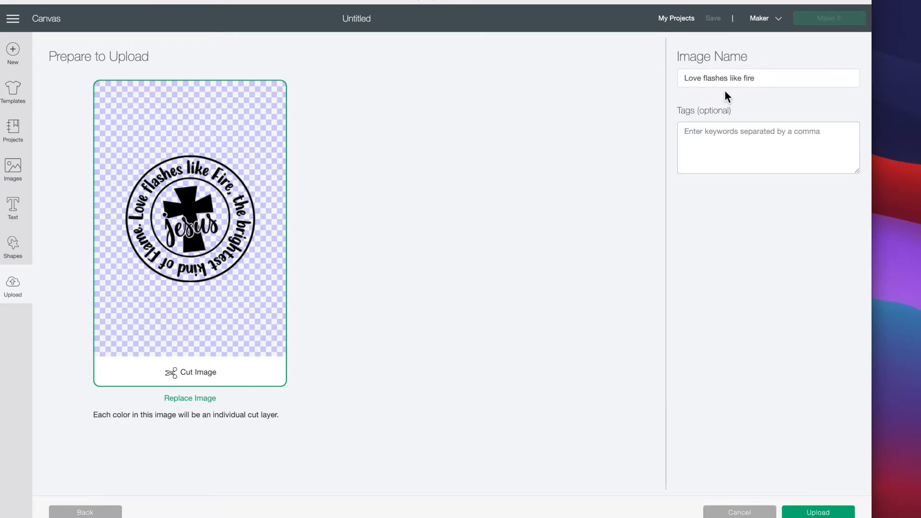
# Tag the image with "jesus, cross" and upload it.
pyautogui.click(686, 137)
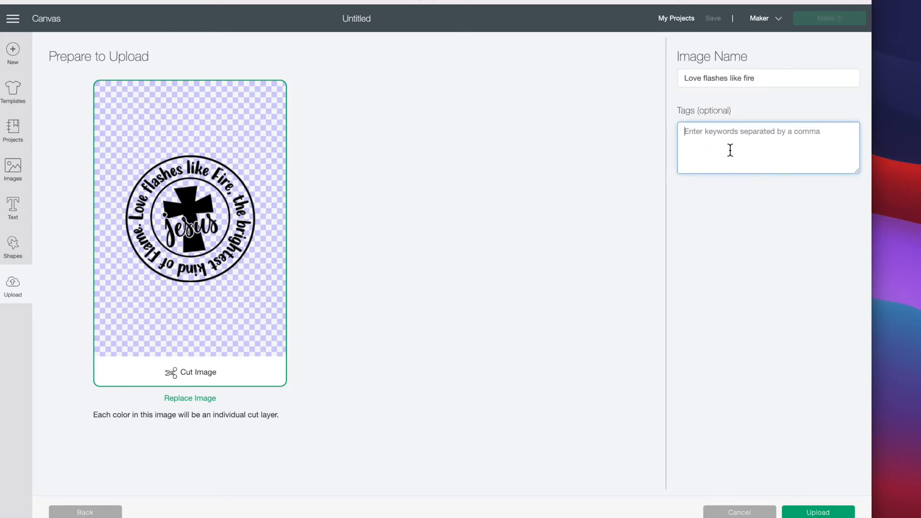
pyautogui.write('jesus, cross')
pyautogui.click(817, 512)
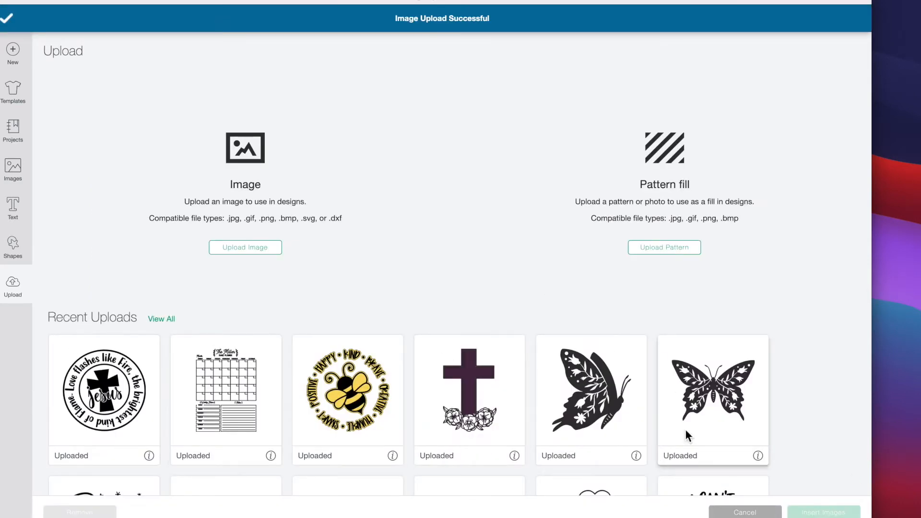
# Insert the uploaded Jesus circle design into the canvas, scaling it to about 7.25 in wide and moving it inward from the corner.
pyautogui.click(137, 343)
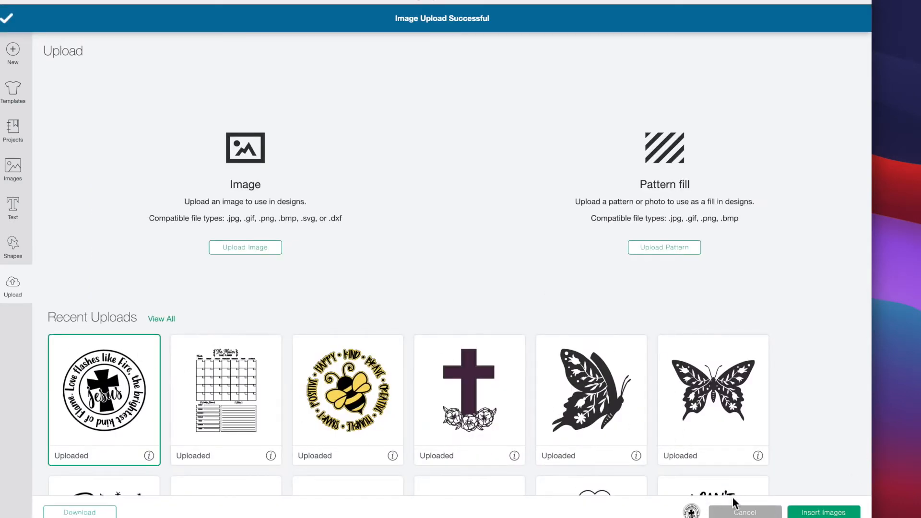
pyautogui.click(825, 513)
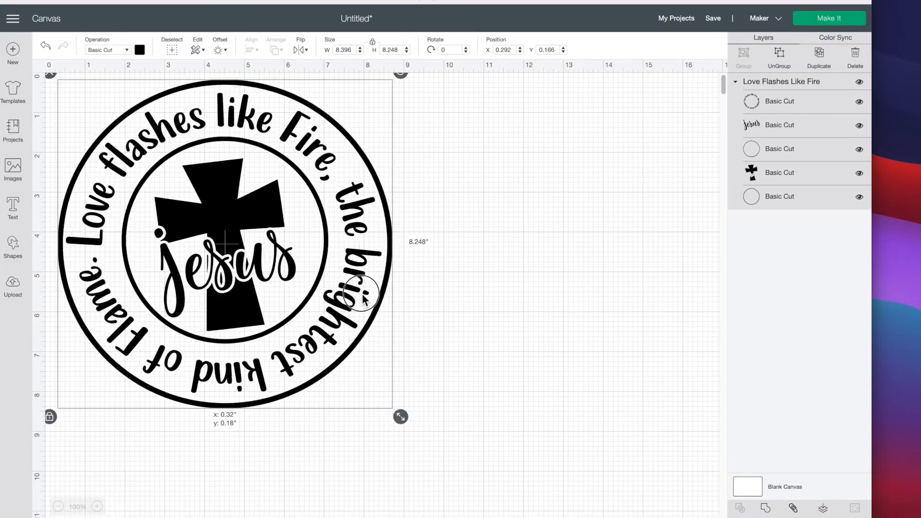
pyautogui.moveTo(437, 439); pyautogui.dragTo(393, 396)
pyautogui.moveTo(325, 304); pyautogui.dragTo(347, 317)
# Recolor the whole Jesus design dark blue and scale it down to about 6.74 in wide.
pyautogui.click(140, 51)
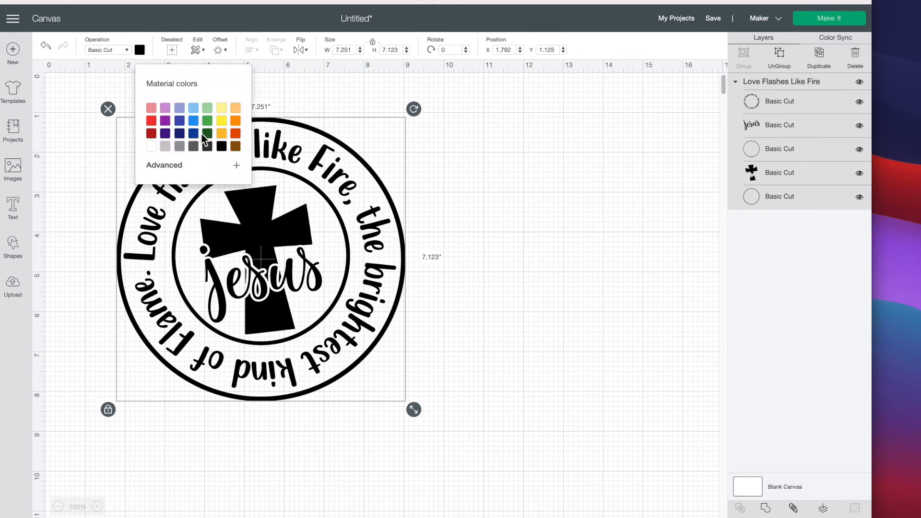
pyautogui.click(193, 134)
pyautogui.moveTo(377, 262); pyautogui.dragTo(357, 259)
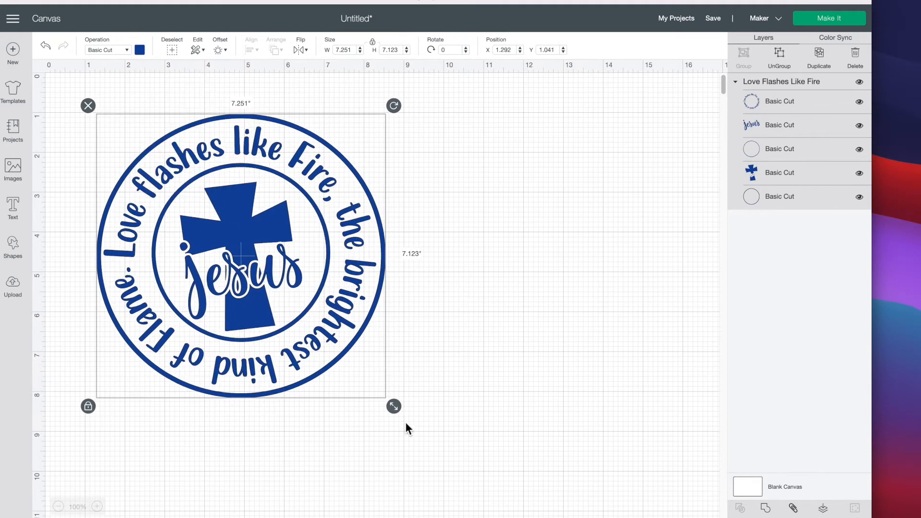
pyautogui.moveTo(393, 407); pyautogui.dragTo(374, 386)
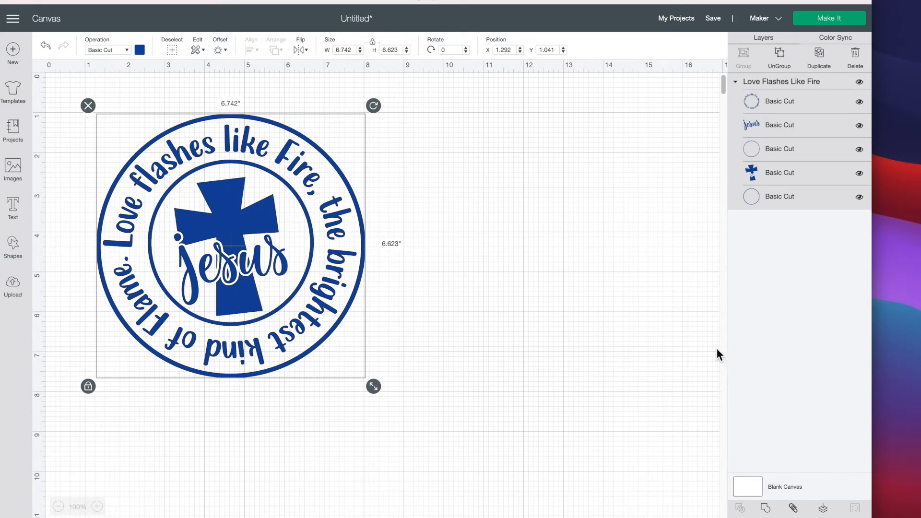
# Return to the upload page, and save the kindpng pink cartoon ice cream image from the Google image results to the Desktop.
pyautogui.click(13, 287)
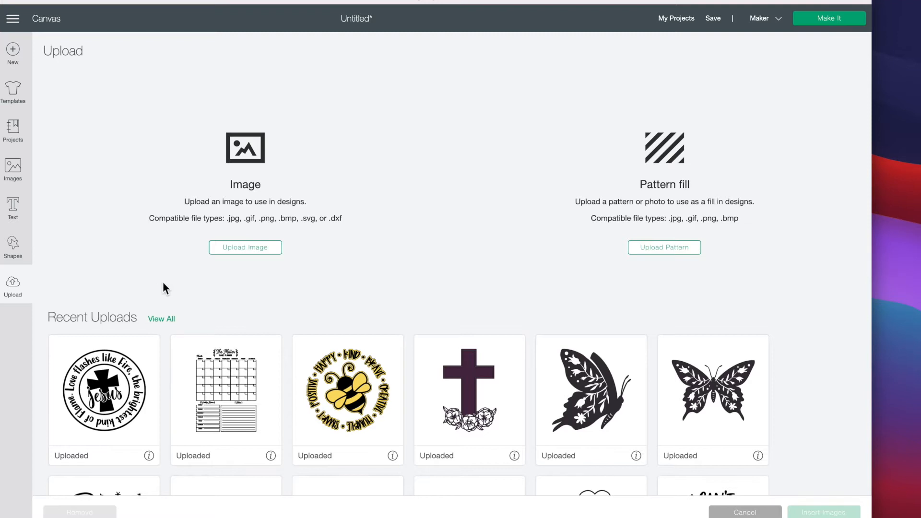
pyautogui.scroll(-1, 151, 288)
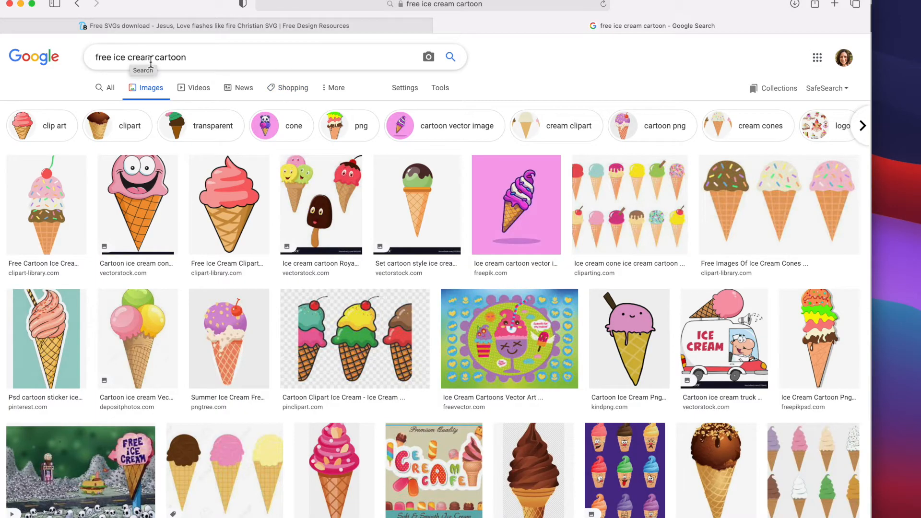
pyautogui.scroll(-1, 208, 57)
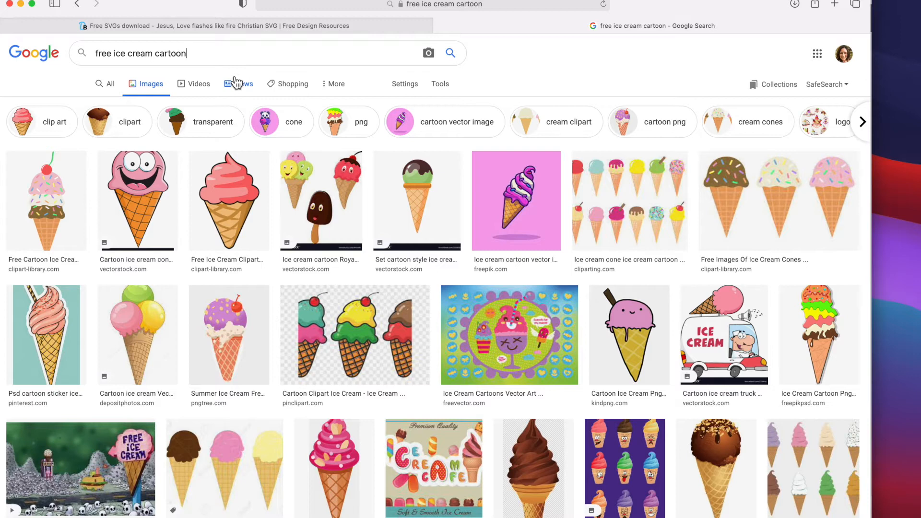
pyautogui.scroll(-2, 436, 271)
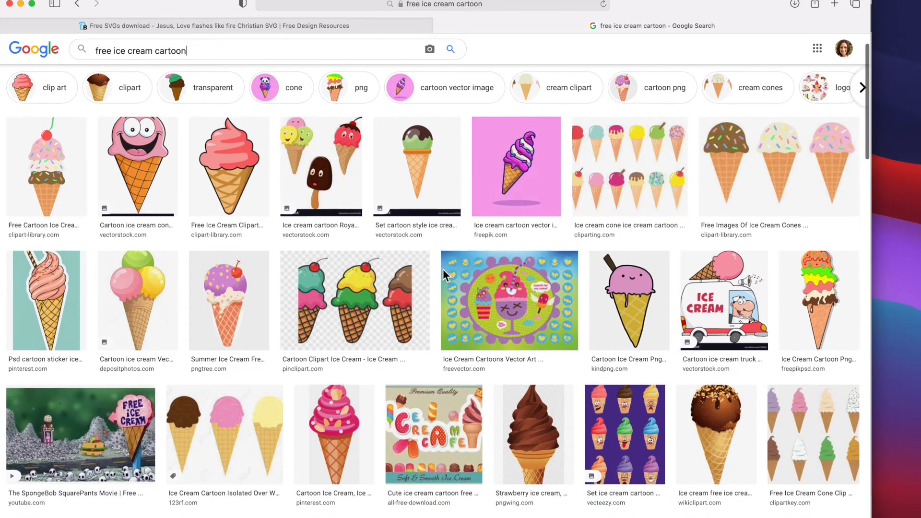
pyautogui.scroll(-2, 434, 275)
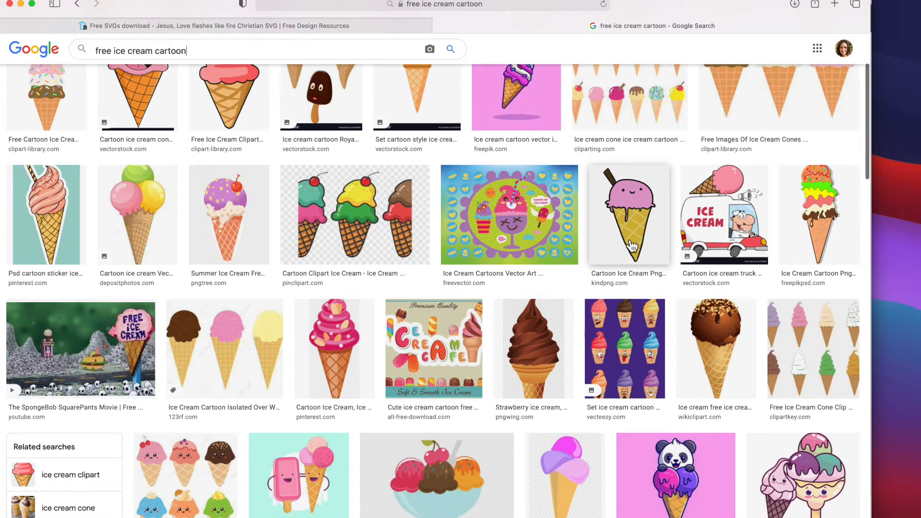
pyautogui.click(631, 246)
pyautogui.rightClick(638, 268)
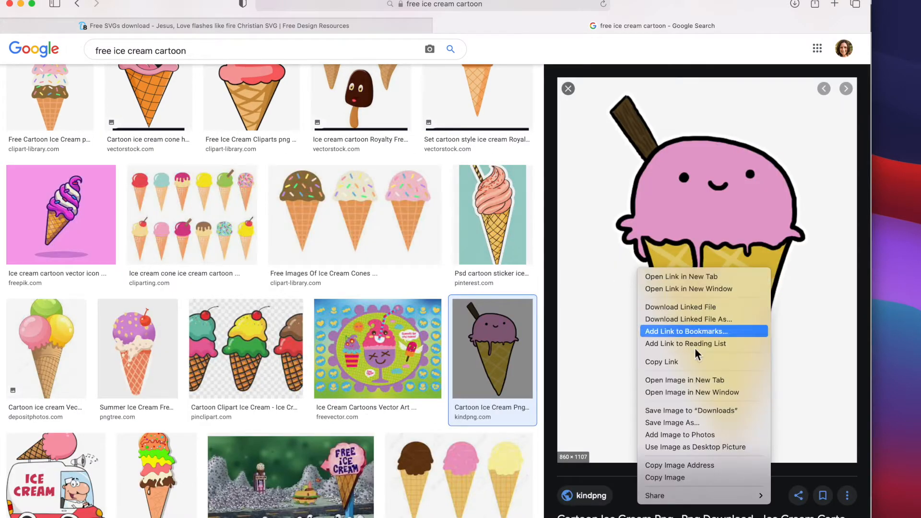
pyautogui.click(698, 425)
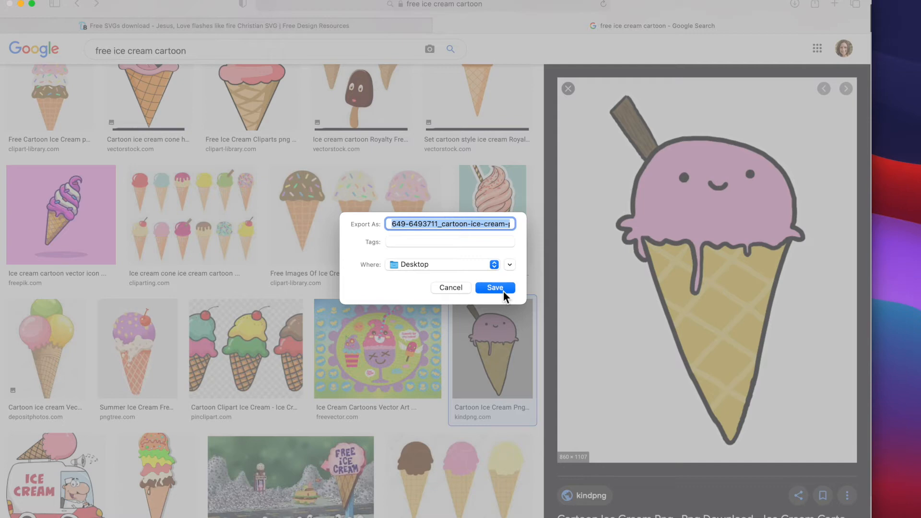
pyautogui.click(502, 291)
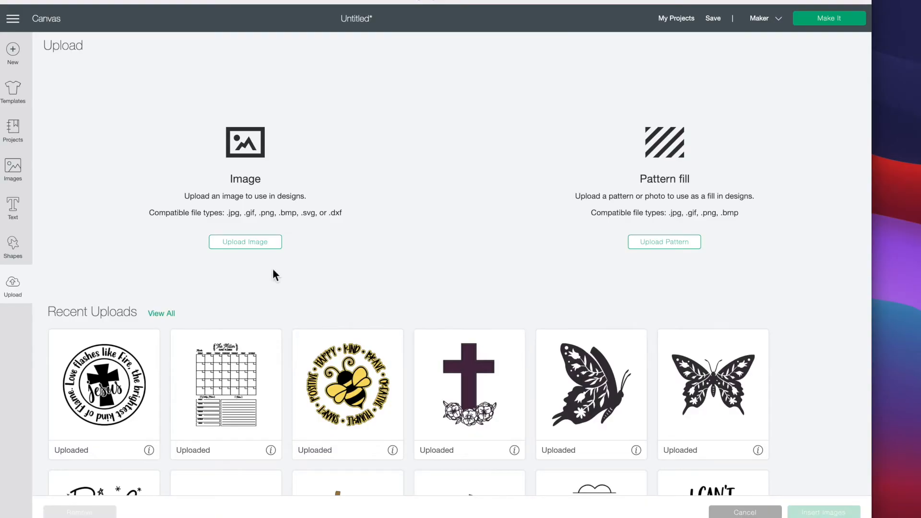
# In Cricut Design Space, load the saved ice cream image from the desktop for upload and set its image type to Complex.
pyautogui.click(247, 243)
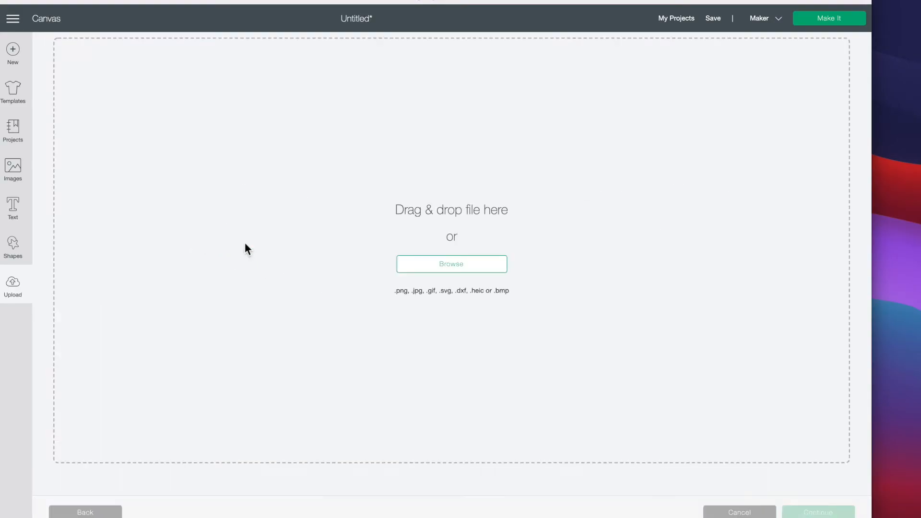
pyautogui.moveTo(920, 341); pyautogui.dragTo(913, 321)
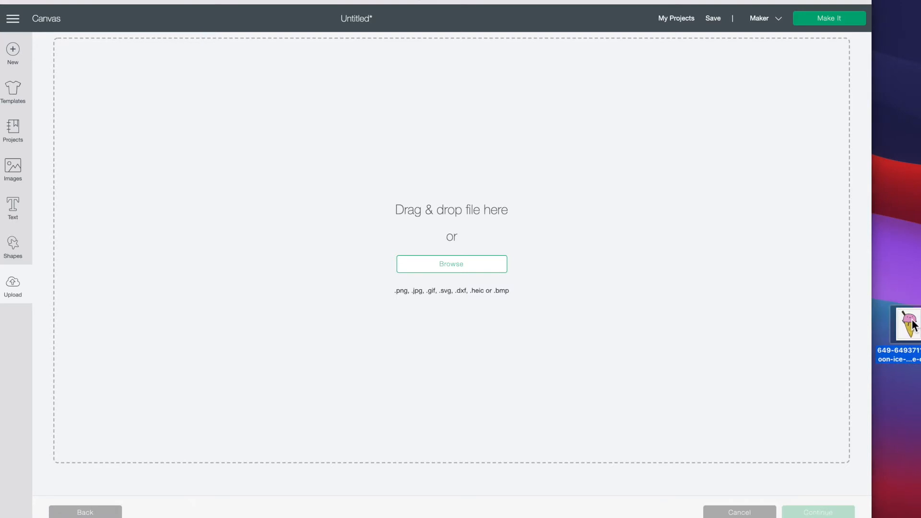
pyautogui.moveTo(915, 322); pyautogui.dragTo(620, 252)
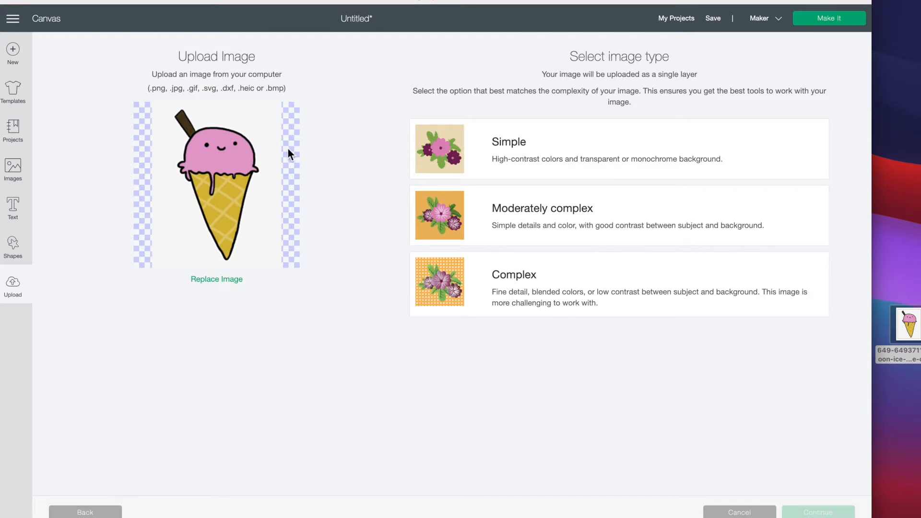
pyautogui.click(469, 158)
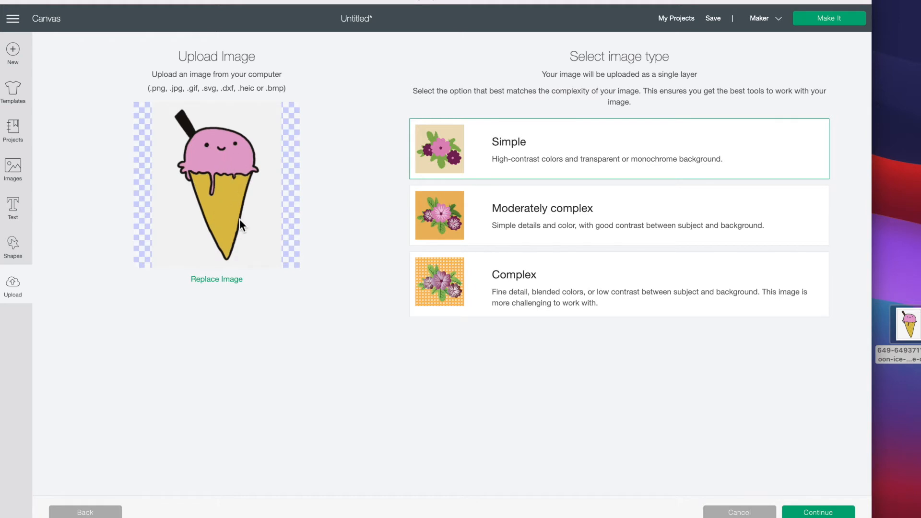
pyautogui.click(530, 300)
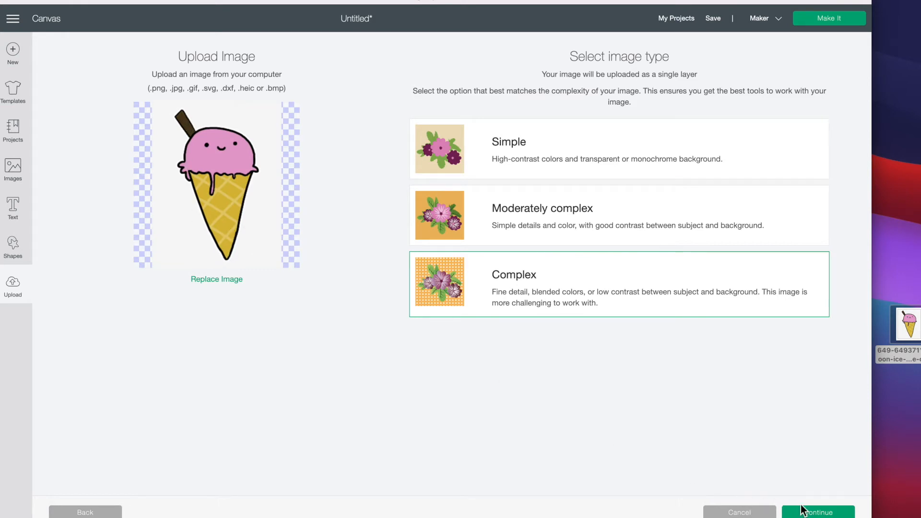
# Continue to the image cleanup stage and preview the unedited ice cream's cut shape, then return to the image.
pyautogui.click(818, 512)
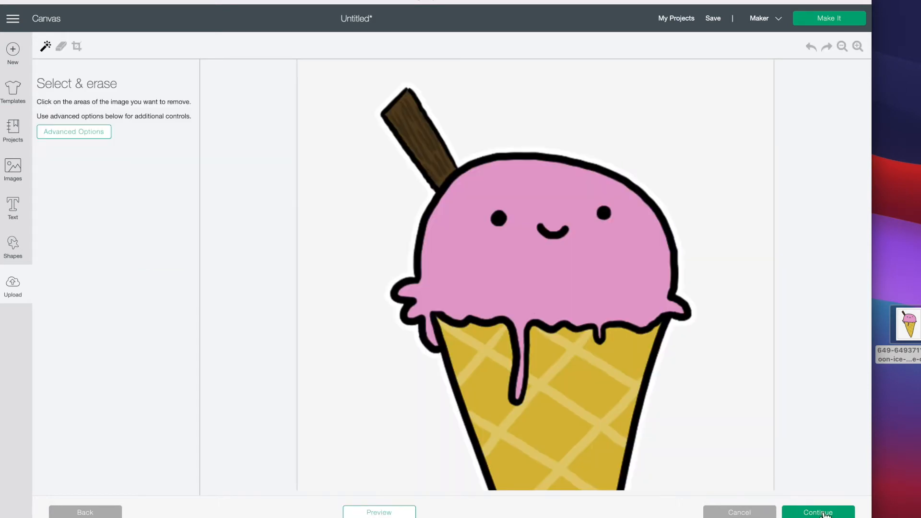
pyautogui.click(841, 47)
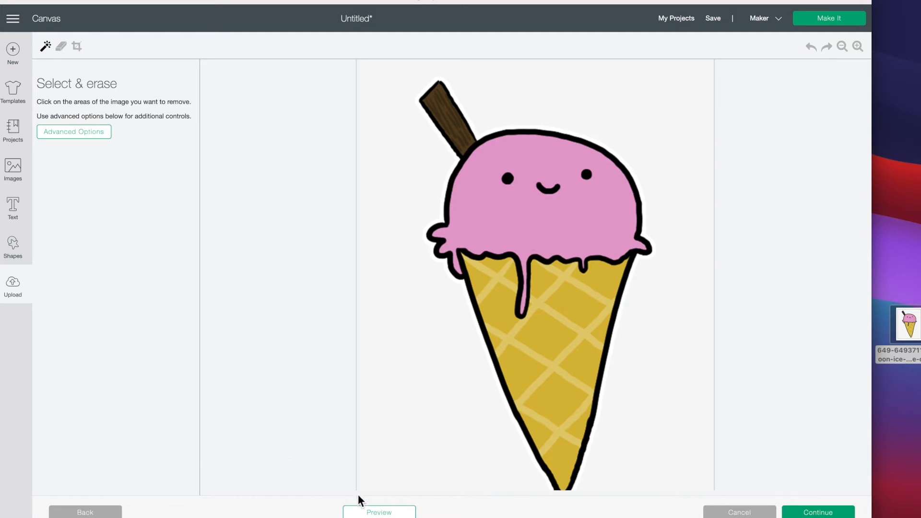
pyautogui.click(387, 513)
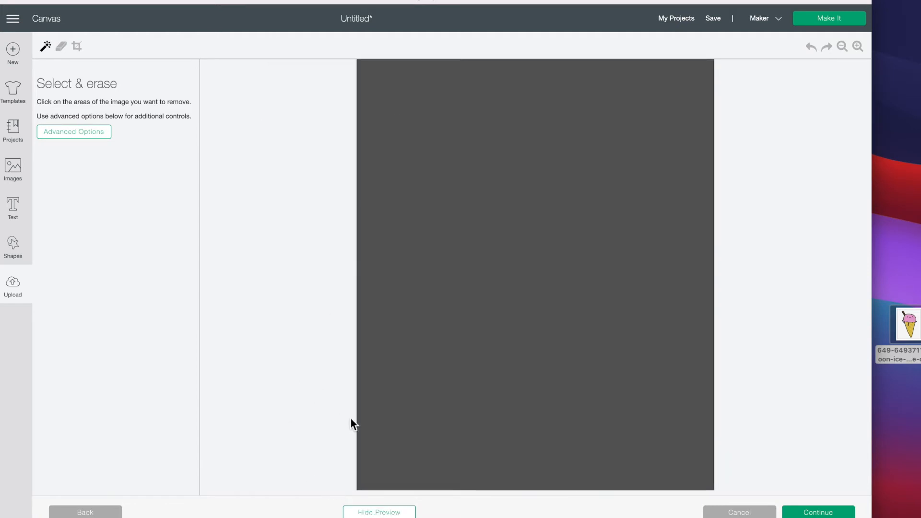
pyautogui.click(392, 513)
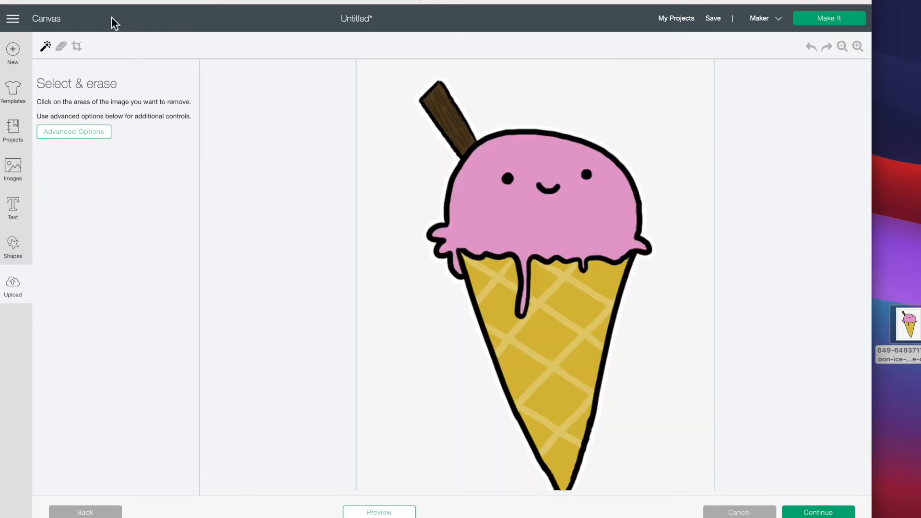
# Remove the background around the ice cream with Select & erase, and check the full silhouette in the cut preview.
pyautogui.click(47, 50)
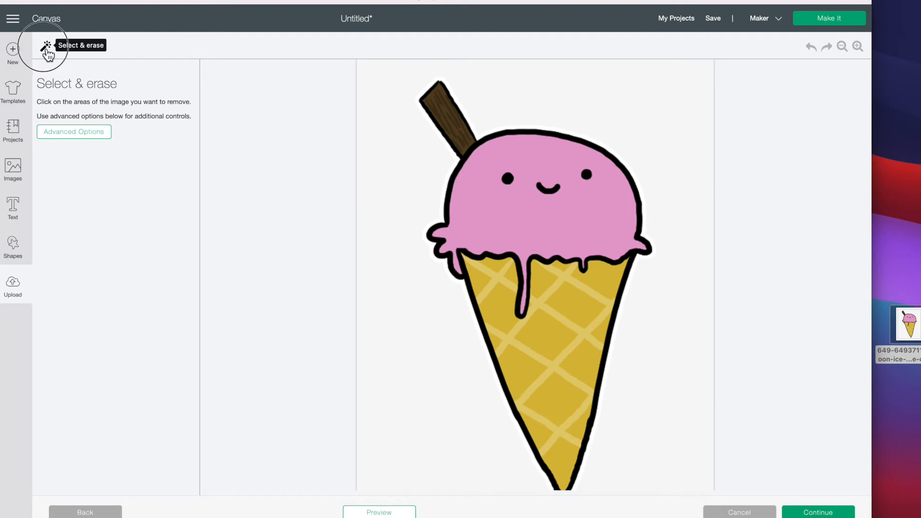
pyautogui.click(392, 98)
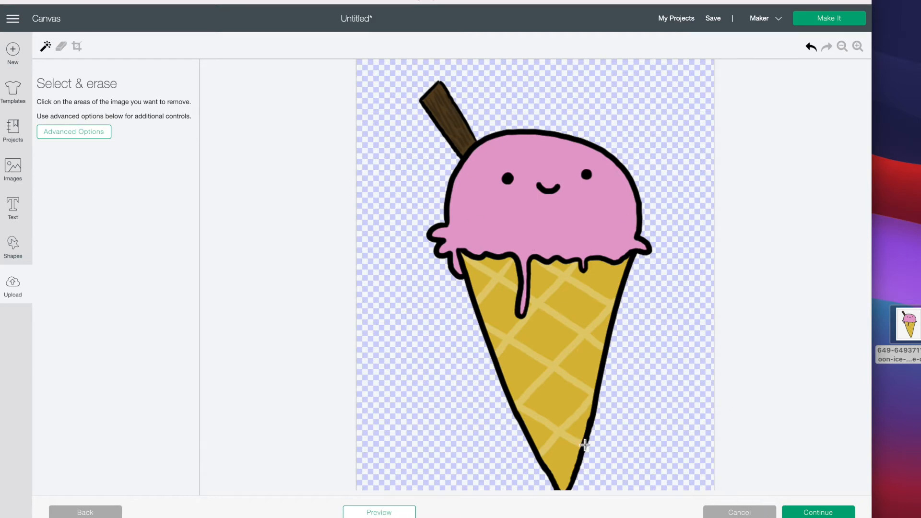
pyautogui.click(408, 514)
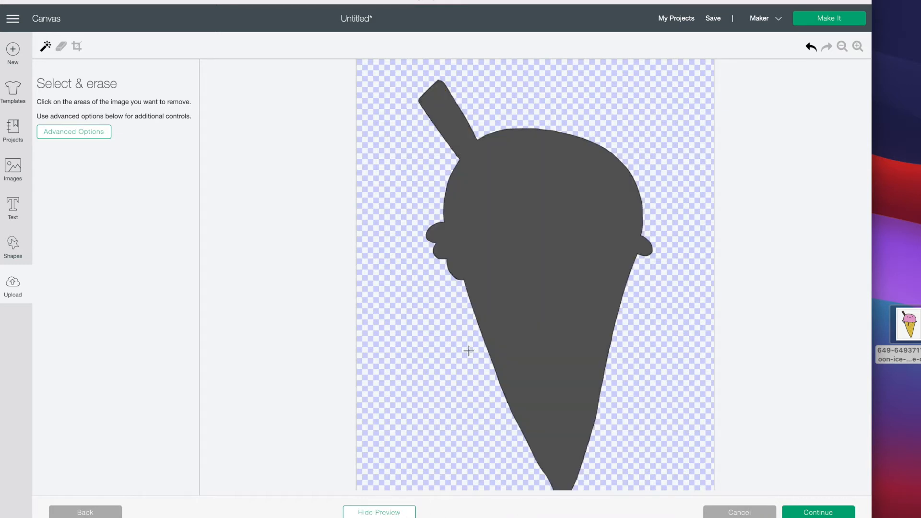
pyautogui.scroll(-2, 434, 184)
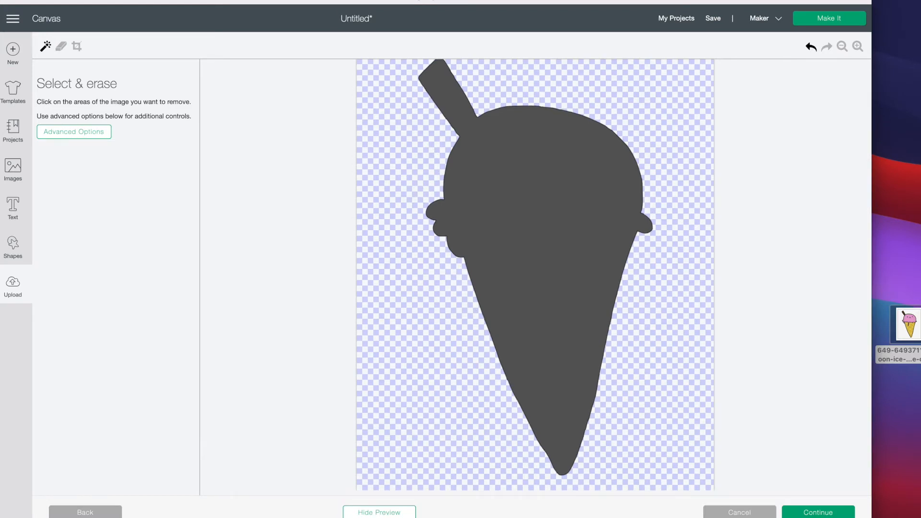
pyautogui.click(379, 512)
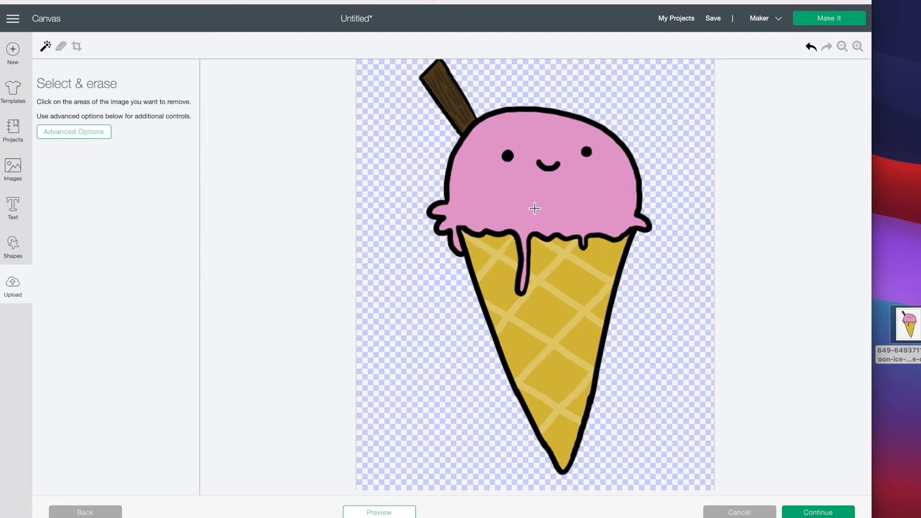
# Erase the pink scoop fill and the upper cone's dark yellow segments, and check the result in the cut preview.
pyautogui.click(470, 188)
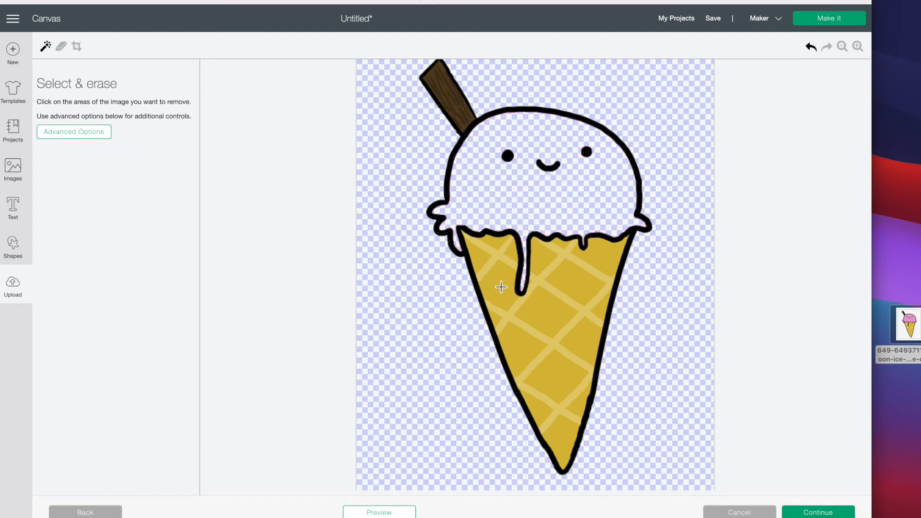
pyautogui.click(500, 285)
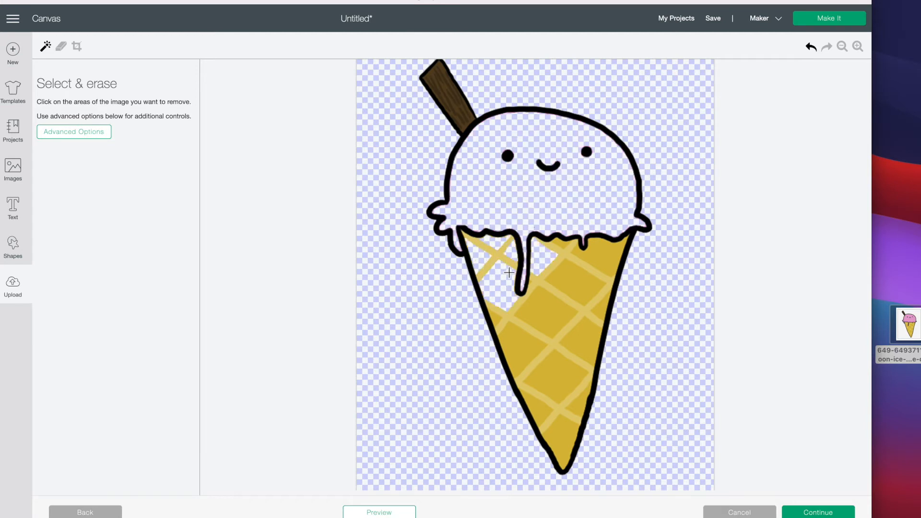
pyautogui.click(571, 281)
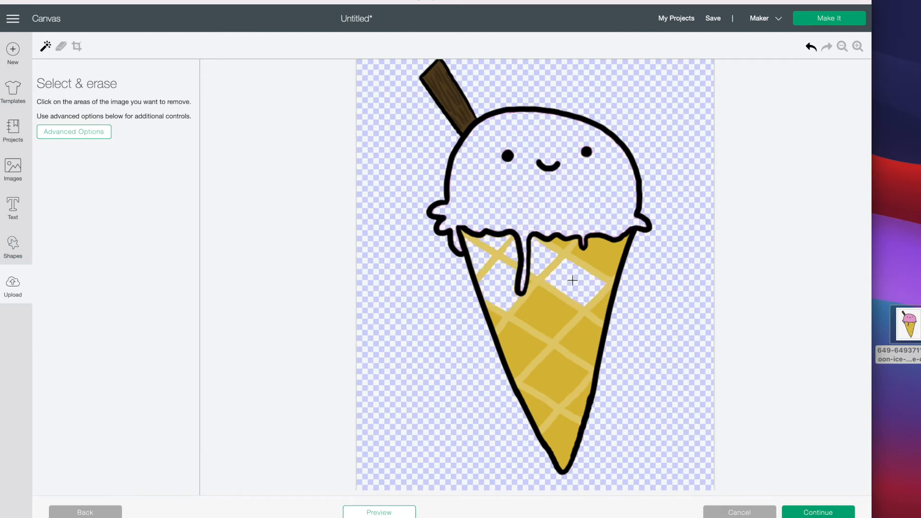
pyautogui.click(606, 261)
pyautogui.click(566, 247)
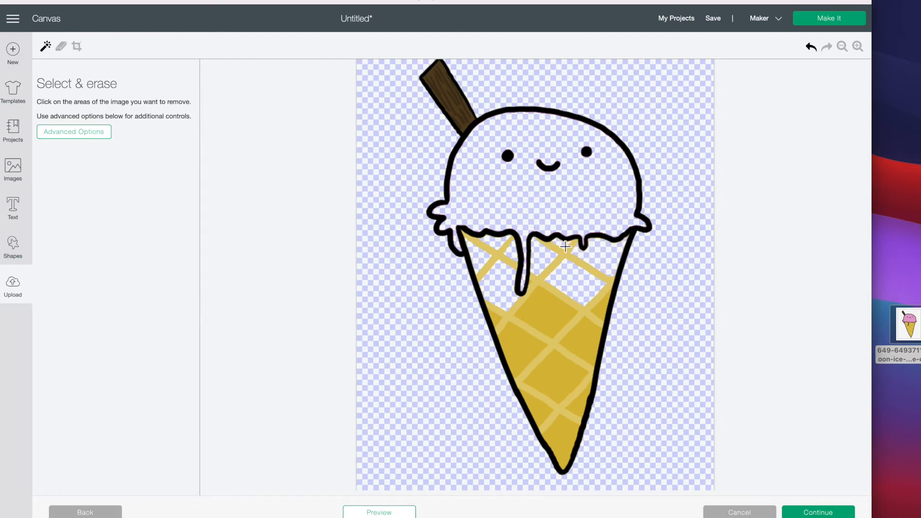
pyautogui.click(405, 514)
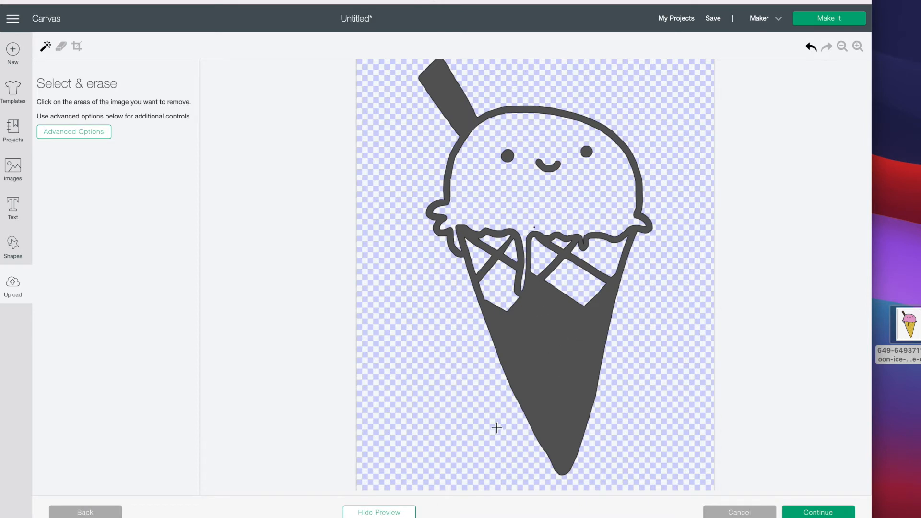
pyautogui.click(458, 399)
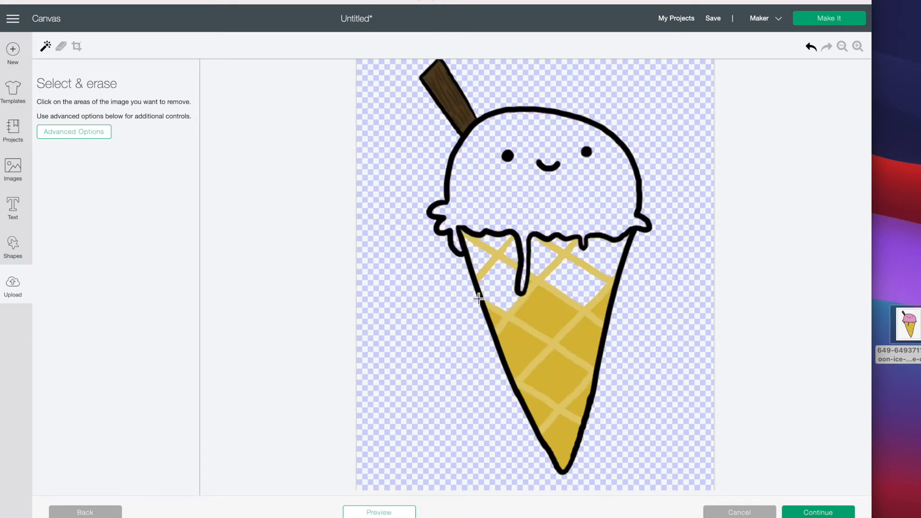
# Erase the remaining dark yellow segments down to the cone's tip, keeping the lattice lines, and check the cut preview.
pyautogui.click(551, 317)
pyautogui.click(609, 313)
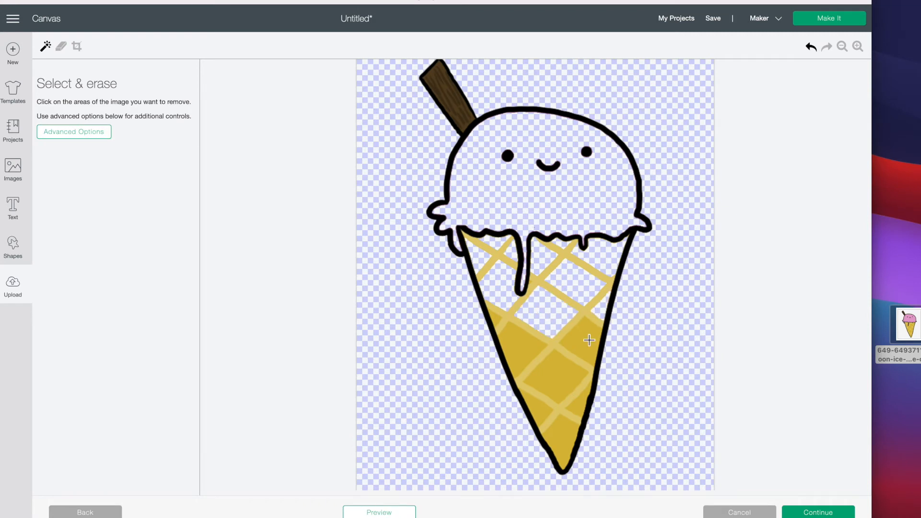
pyautogui.click(588, 340)
pyautogui.click(528, 349)
pyautogui.click(552, 398)
pyautogui.click(578, 403)
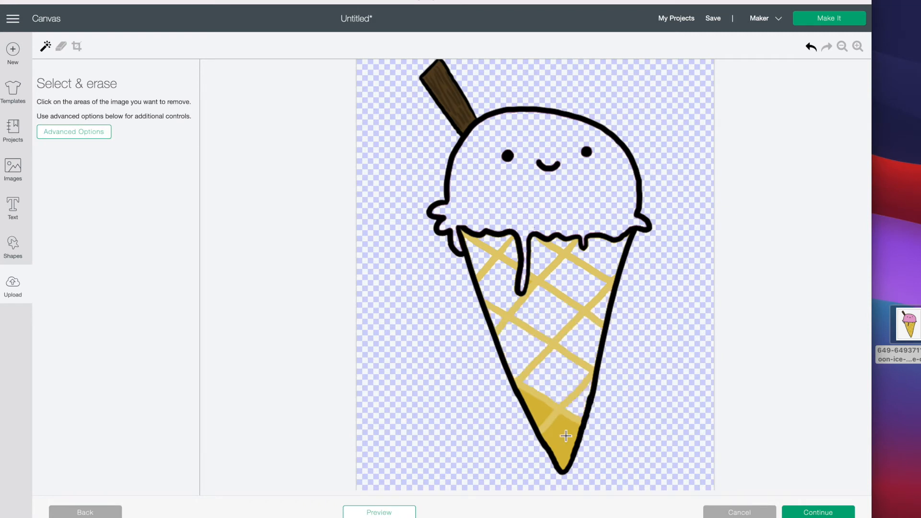
pyautogui.click(561, 441)
pyautogui.click(540, 410)
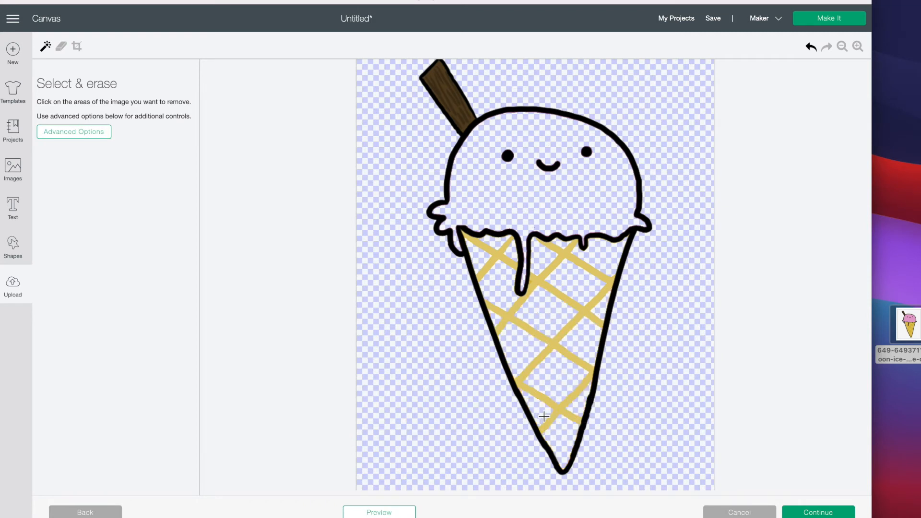
pyautogui.click(401, 512)
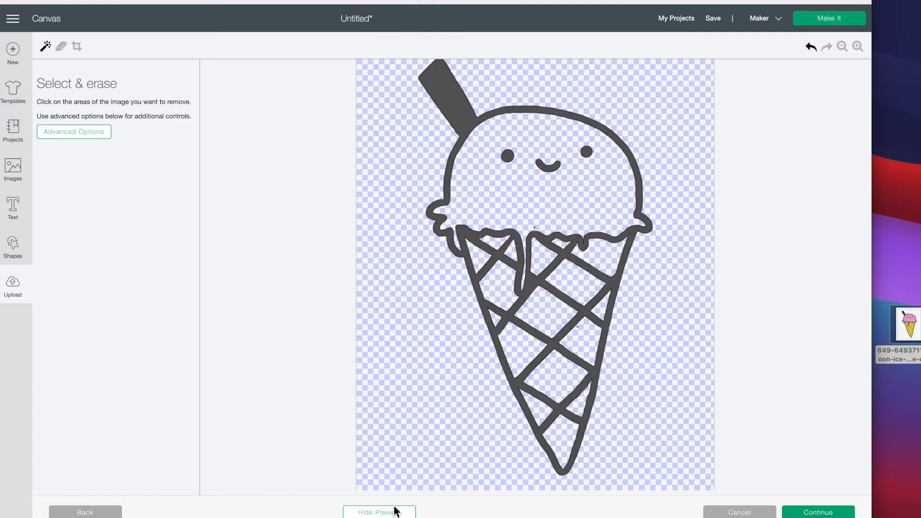
pyautogui.click(395, 511)
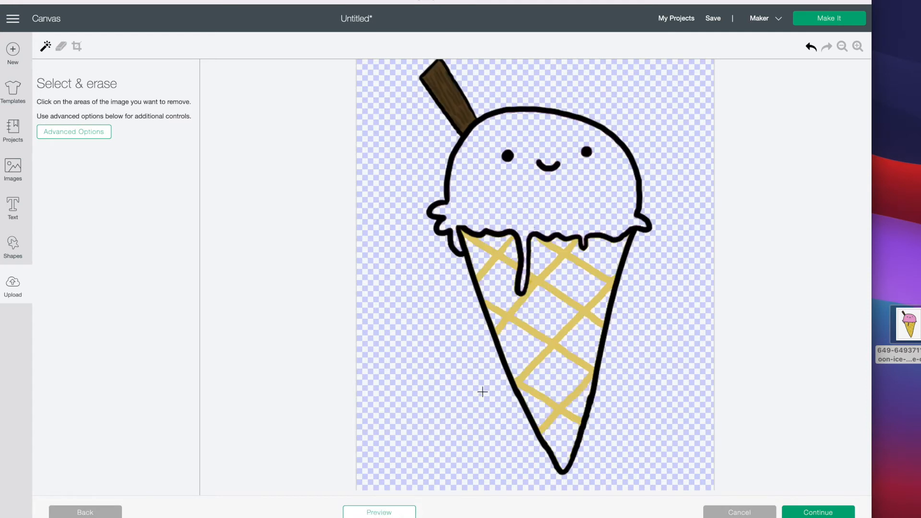
# Erase the brown fill of the stick, switch to the Erase tool, and preview the cut outline.
pyautogui.click(453, 97)
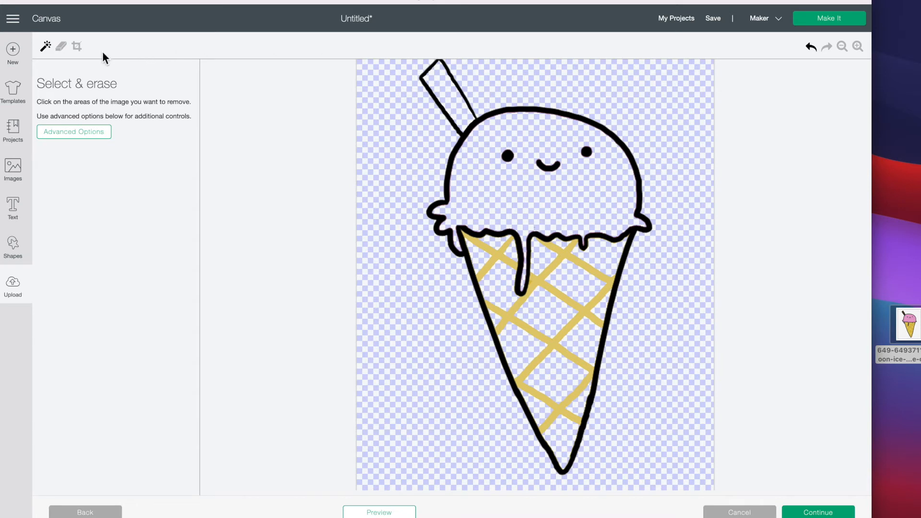
pyautogui.click(61, 47)
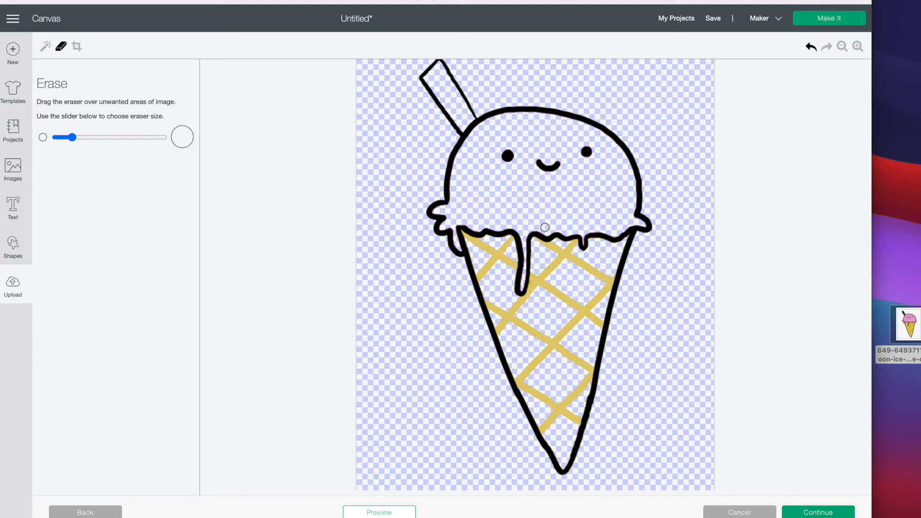
pyautogui.click(386, 513)
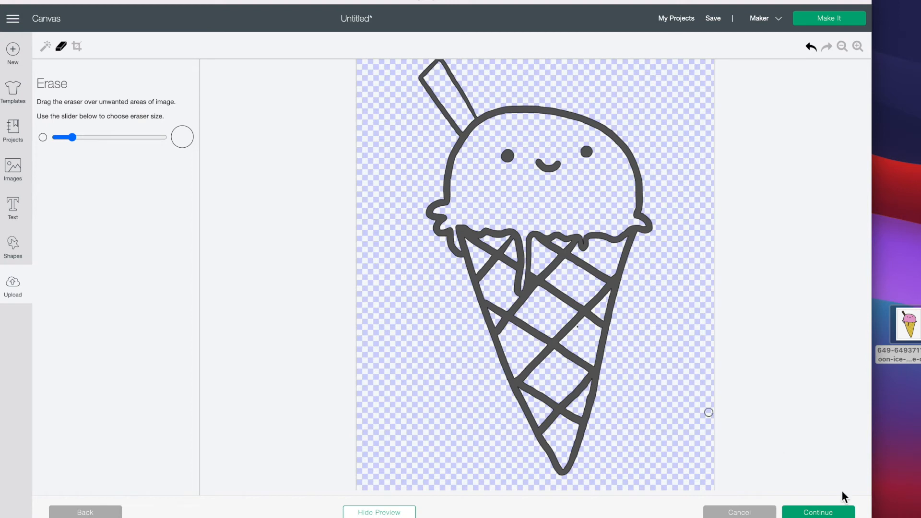
# Continue to the upload type selection, choose Cut Image, and name the image "ice cream".
pyautogui.click(827, 514)
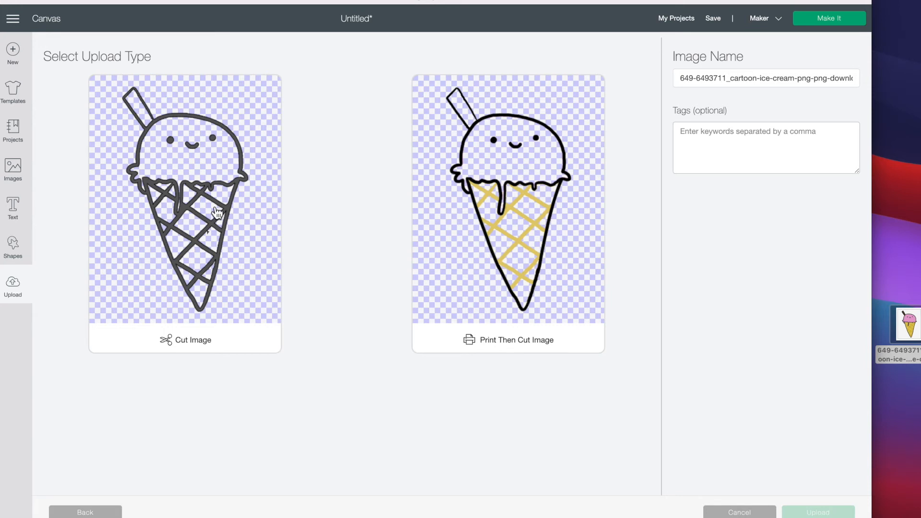
pyautogui.click(216, 236)
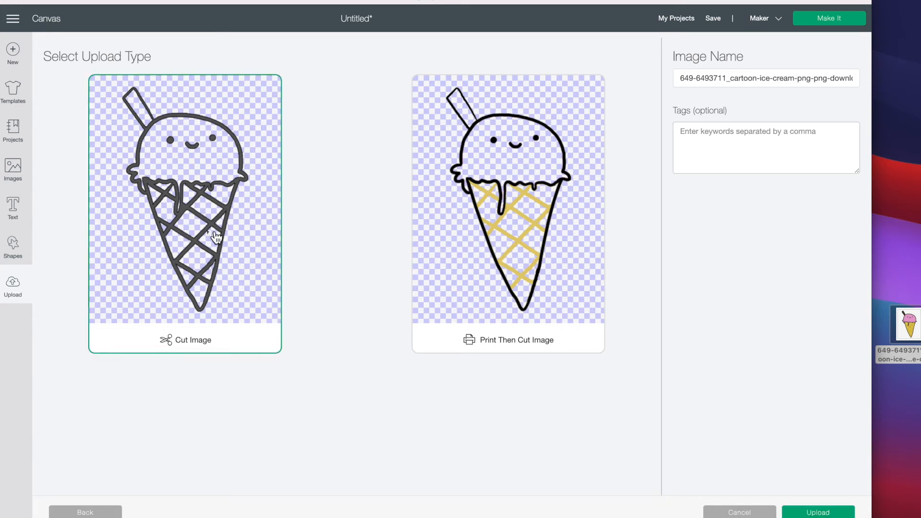
pyautogui.tripleClick(678, 78)
pyautogui.press('BackSpace')
pyautogui.write('ice cream')
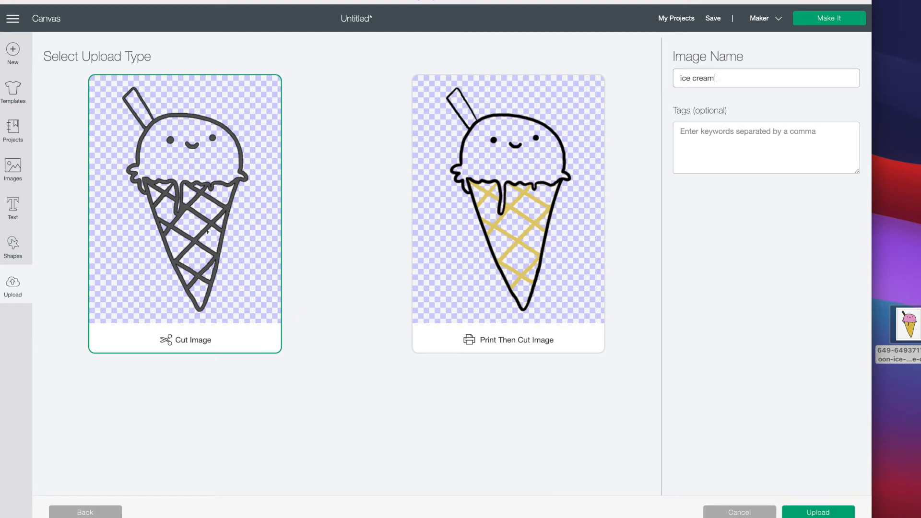
# Tag the image with "ice cream, smile," and upload it.
pyautogui.click(732, 145)
pyautogui.write('ice cream, smile,')
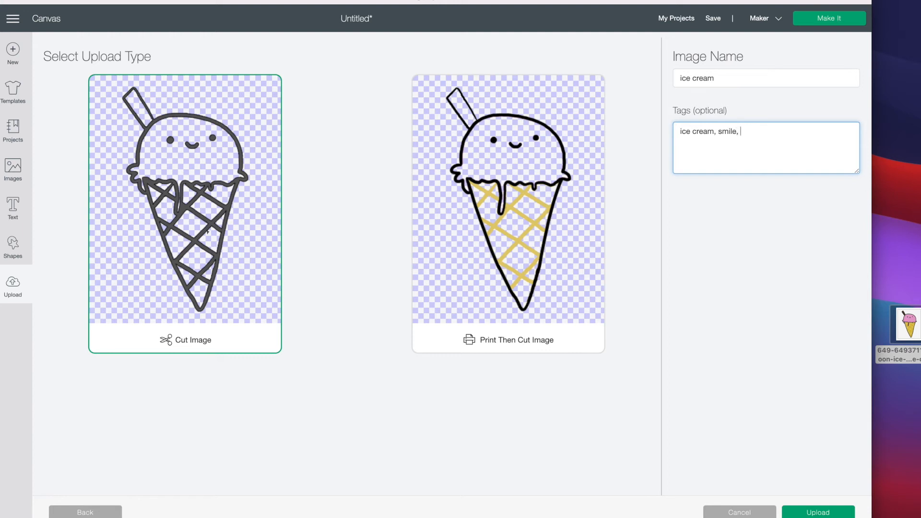
pyautogui.click(818, 512)
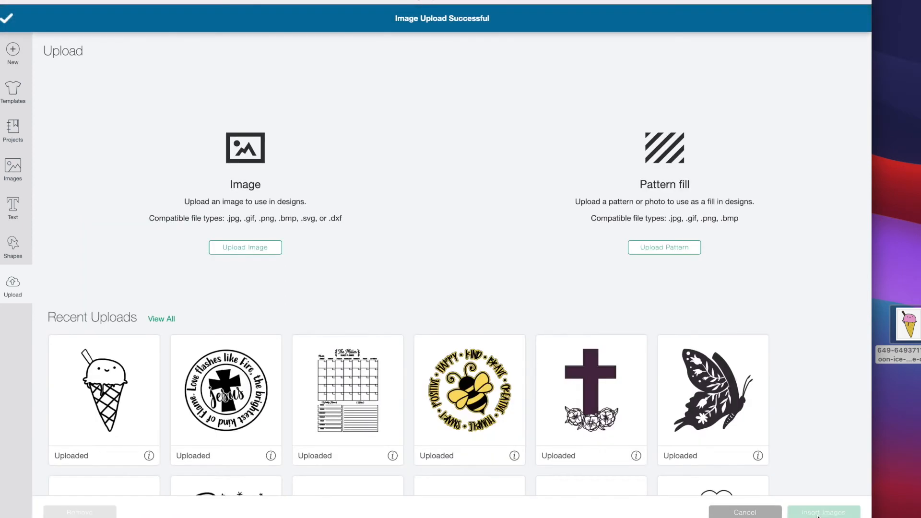
# Insert the uploaded ice cream image into the canvas and move it to about X 5.86, Y 0.32.
pyautogui.click(99, 408)
pyautogui.click(818, 512)
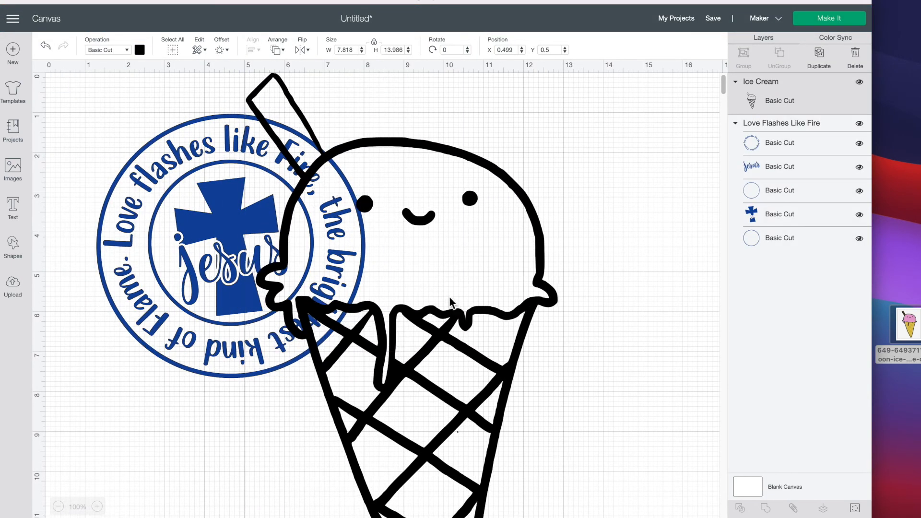
pyautogui.moveTo(399, 304); pyautogui.dragTo(394, 284)
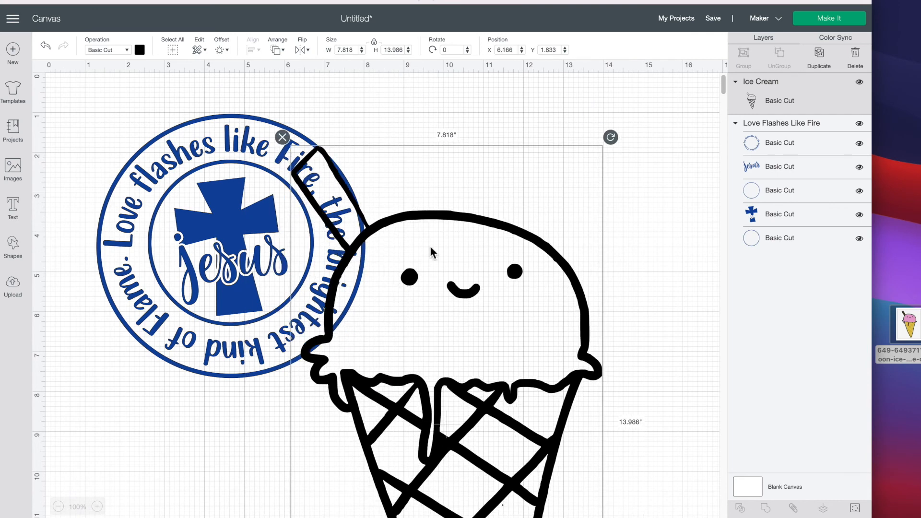
pyautogui.moveTo(573, 318); pyautogui.dragTo(561, 258)
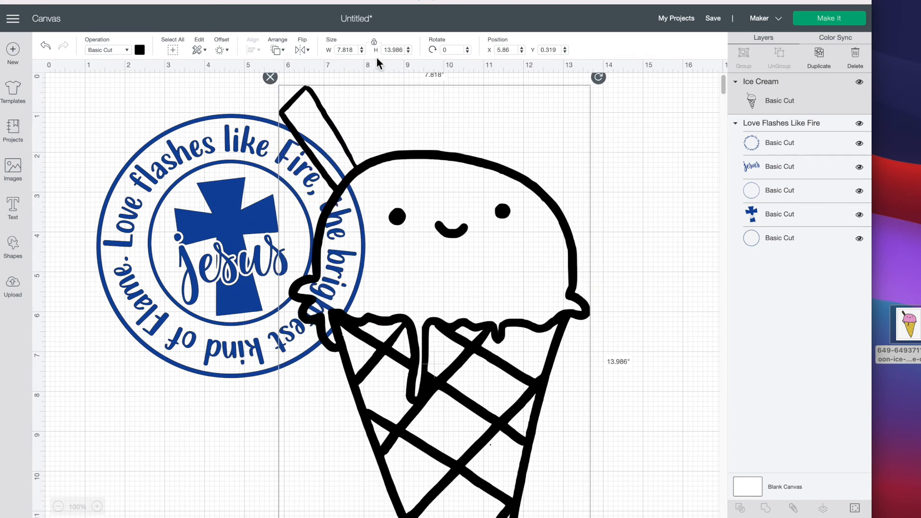
# Set the ice cream's width to 5 in and move it clear of the Jesus design, to about X 8.87, Y 0.65.
pyautogui.doubleClick(347, 50)
pyautogui.write('5')
pyautogui.press('Return')
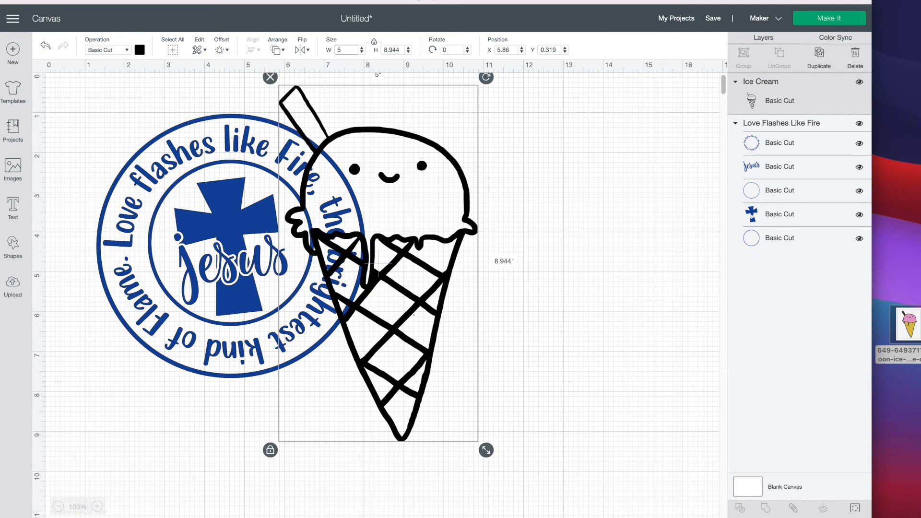
pyautogui.moveTo(412, 249); pyautogui.dragTo(559, 298)
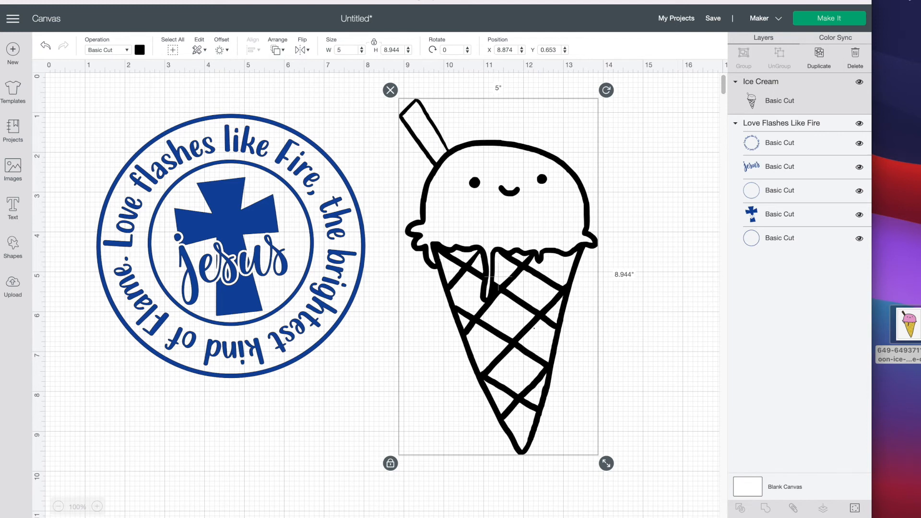
# Open the upload page, switch to Safari, and search Google Images for "sunset".
pyautogui.click(14, 288)
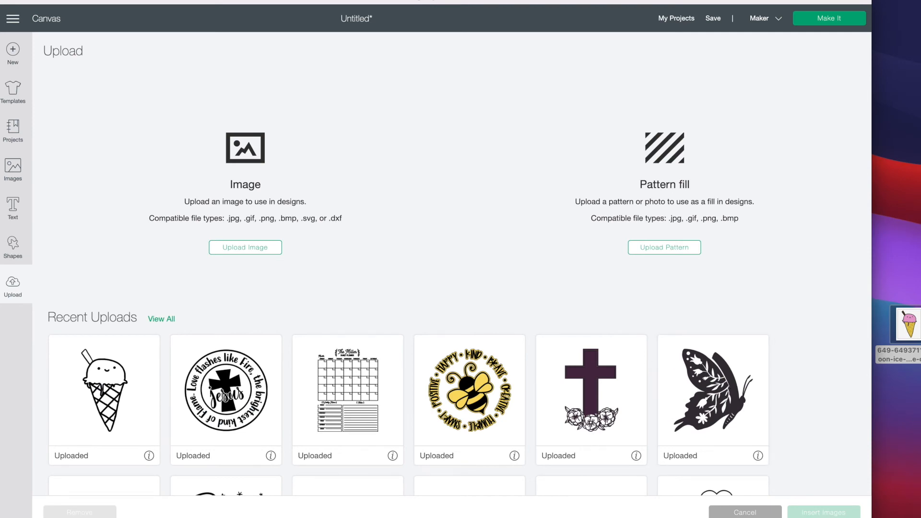
pyautogui.press('super+Tab')
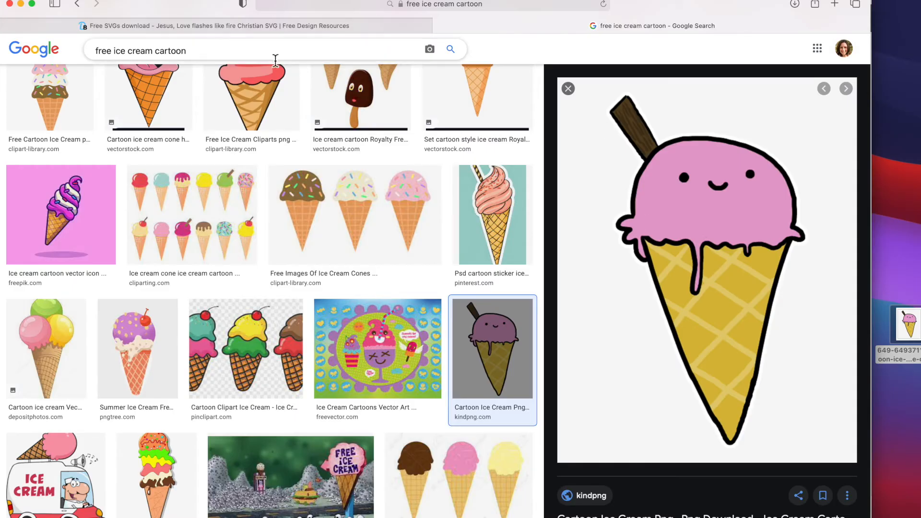
pyautogui.scroll(3, 293, 73)
pyautogui.click(193, 57)
pyautogui.moveTo(193, 57); pyautogui.dragTo(80, 37)
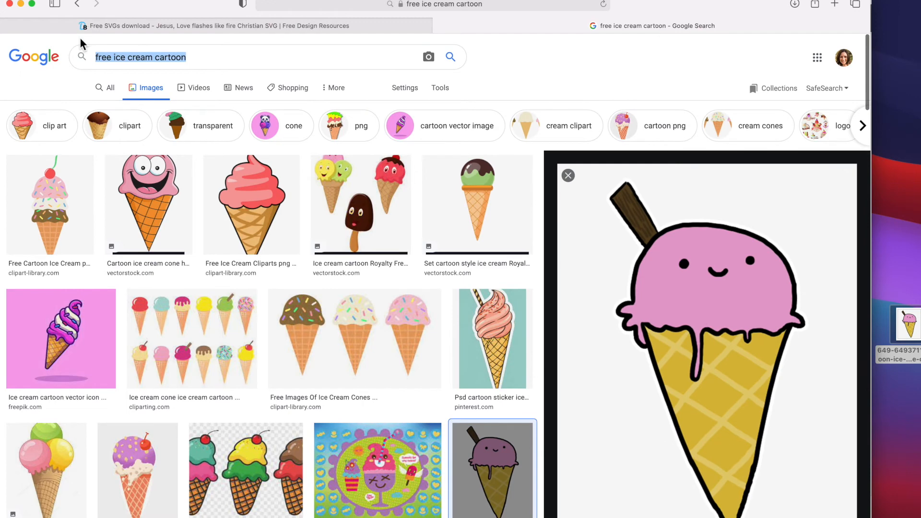
pyautogui.write('sunset')
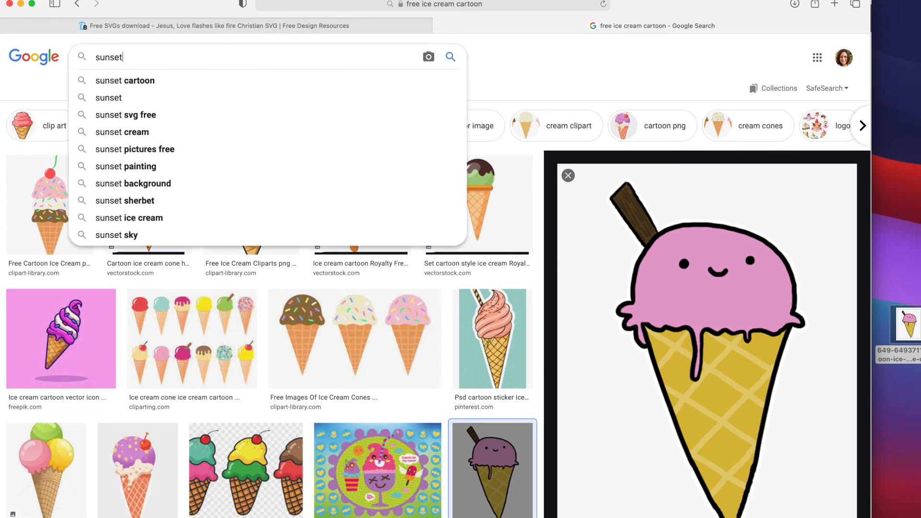
pyautogui.press('Return')
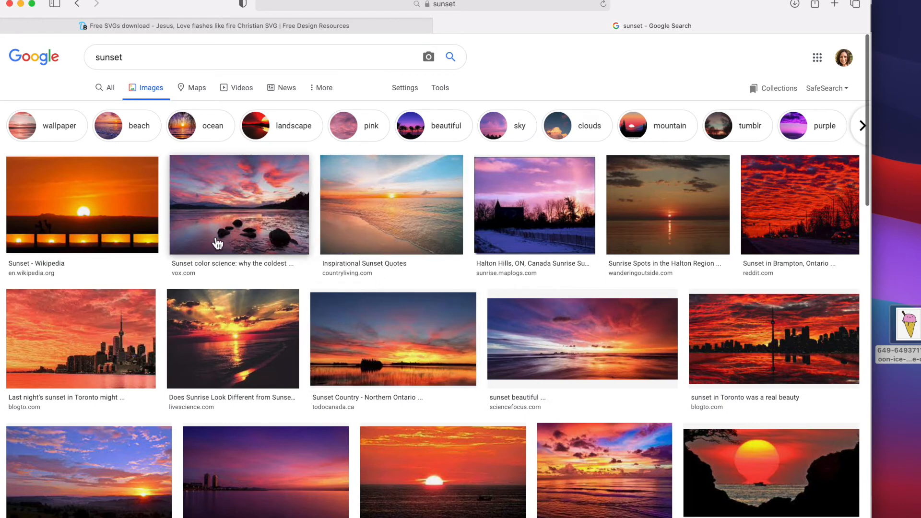
# Save the "Sunset Country - Northern Ontario" image to the Desktop as "Unknown" and position its file icon within reach beside the window.
pyautogui.rightClick(396, 356)
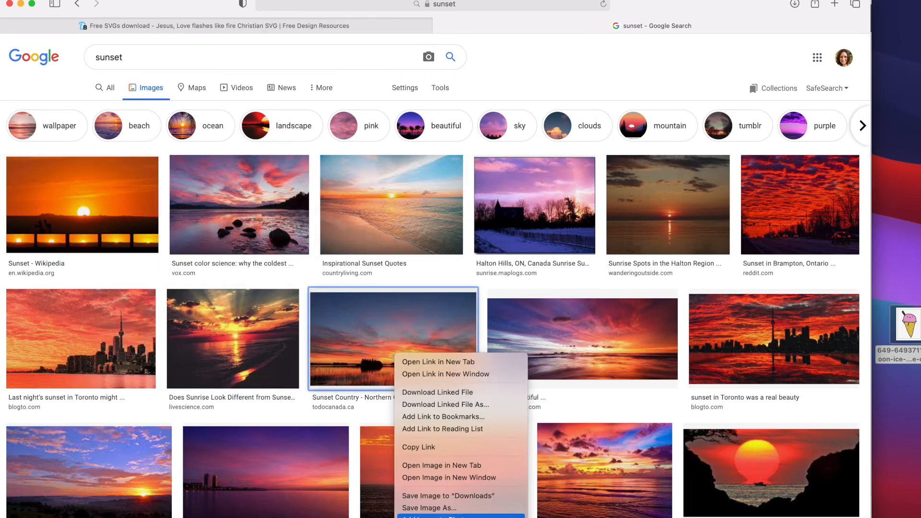
pyautogui.click(452, 509)
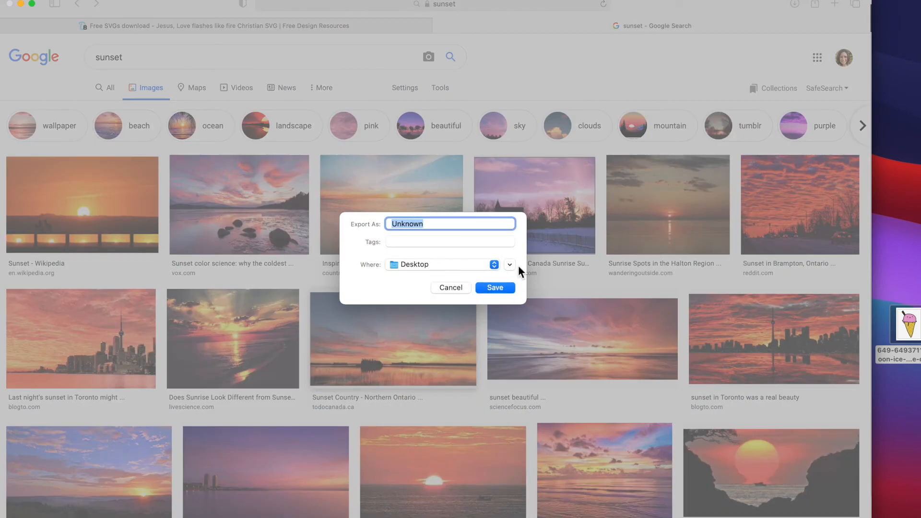
pyautogui.click(494, 288)
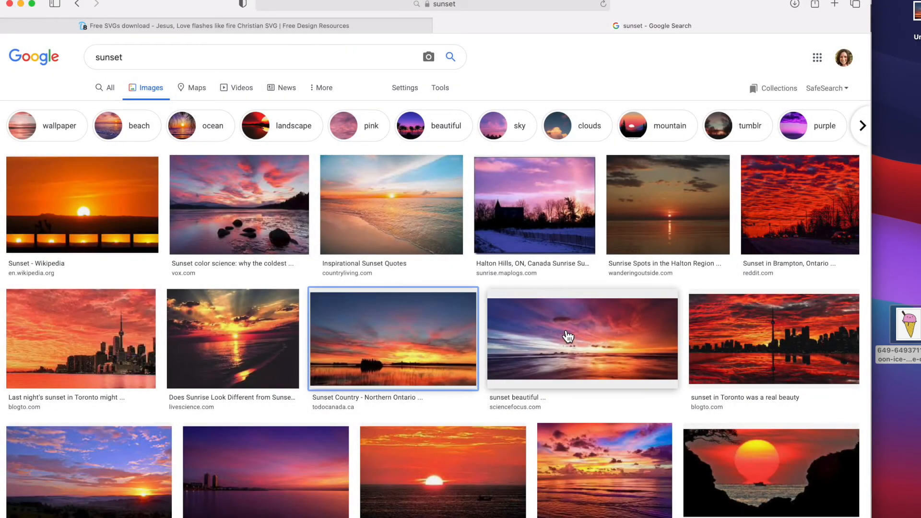
pyautogui.moveTo(902, 78); pyautogui.dragTo(903, 79)
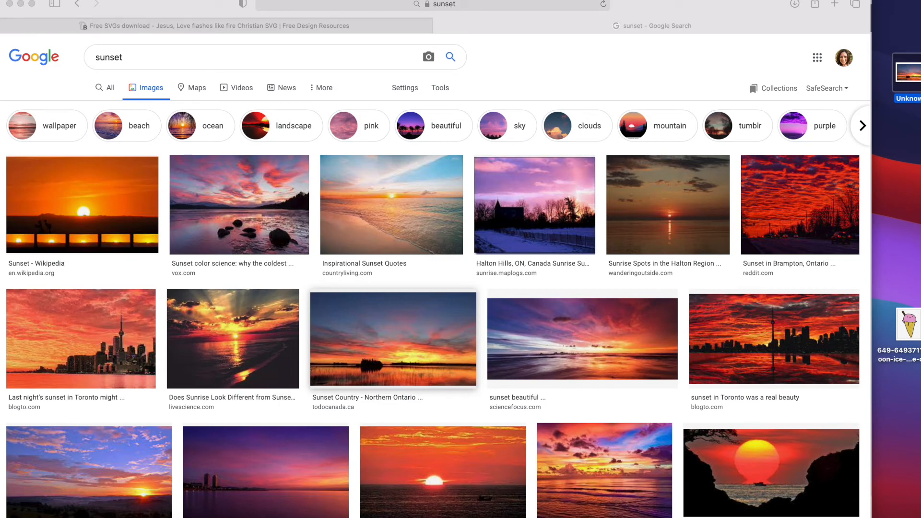
# Switch back to Cricut Design Space and load the saved sunset file from the desktop as a new image upload.
pyautogui.press('super+Tab')
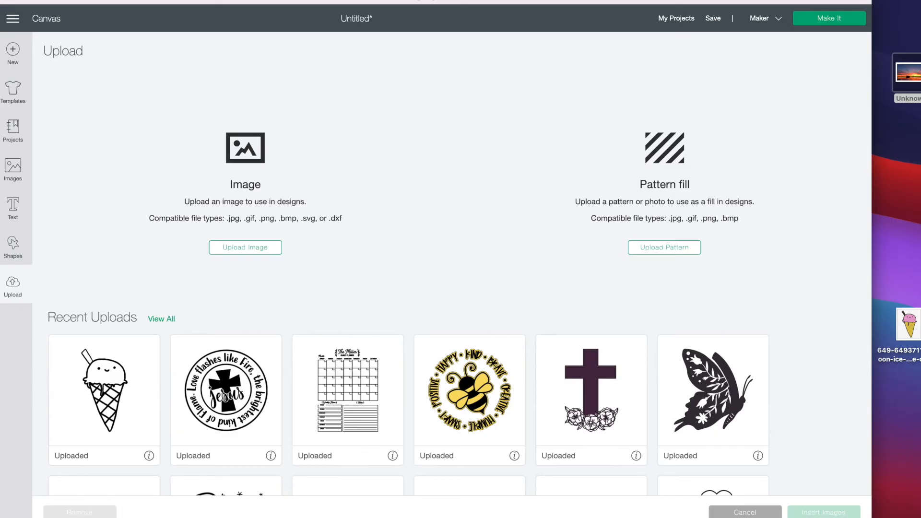
pyautogui.click(259, 248)
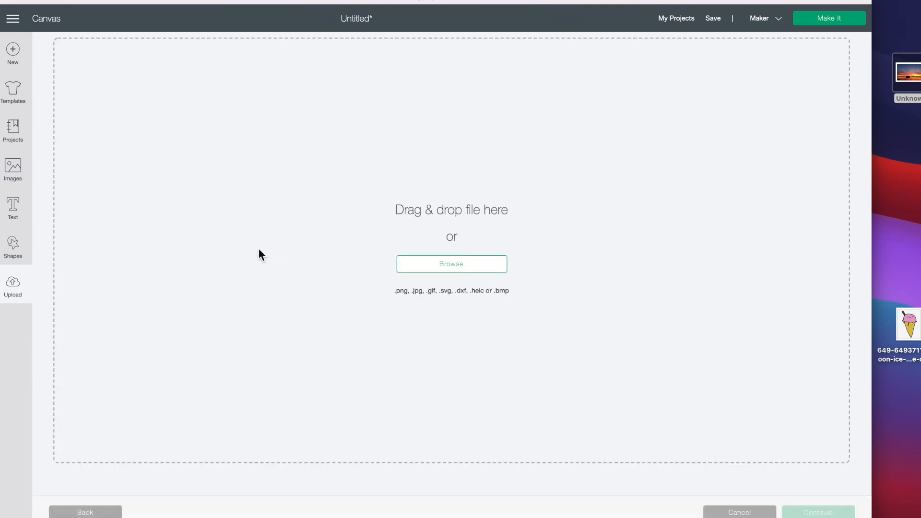
pyautogui.moveTo(905, 76); pyautogui.dragTo(483, 242)
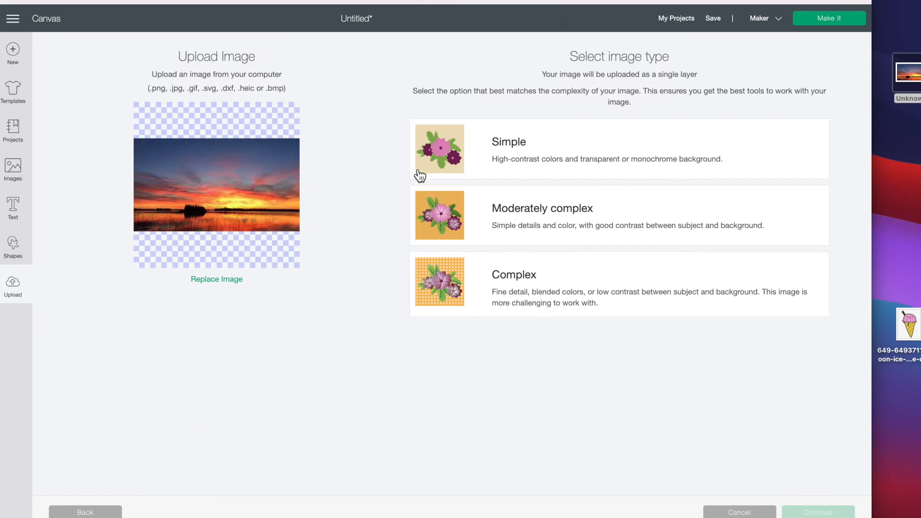
# Compare the Simple and Moderately complex previews of the sunset, set the image type to Complex, and continue.
pyautogui.click(469, 161)
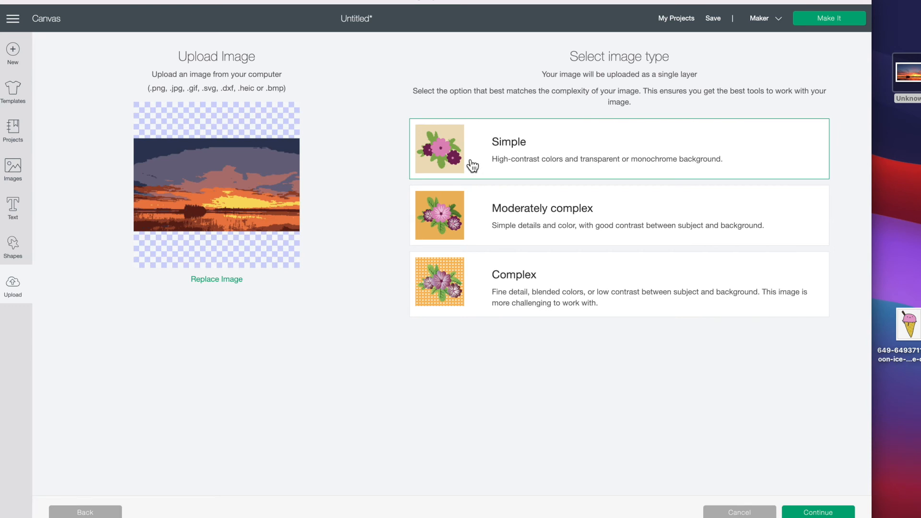
pyautogui.click(468, 231)
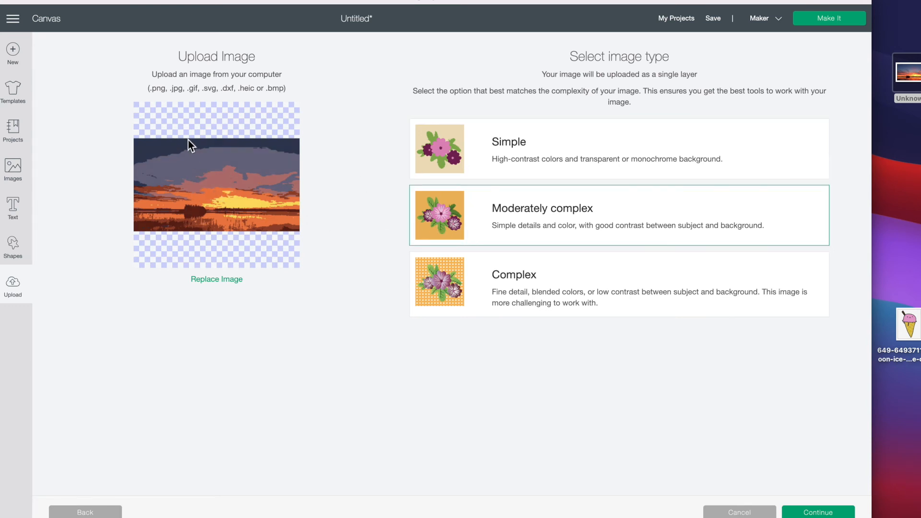
pyautogui.click(485, 293)
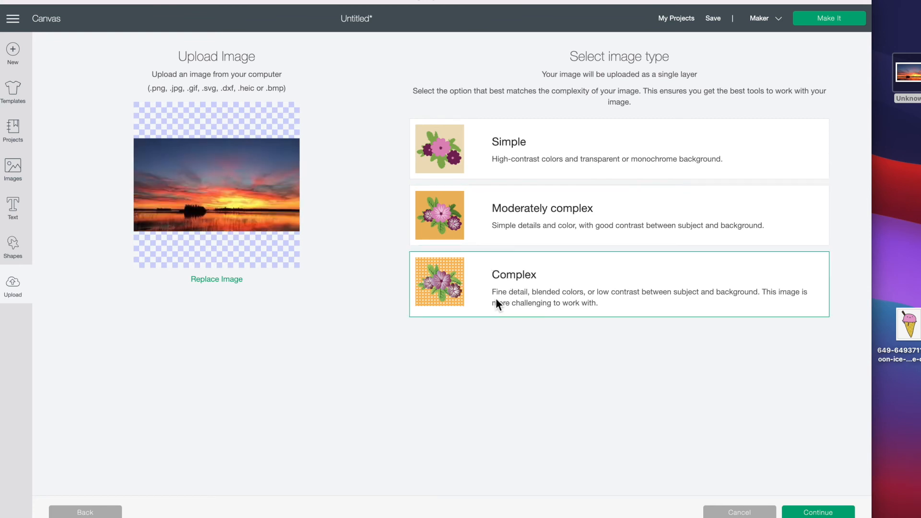
pyautogui.click(824, 514)
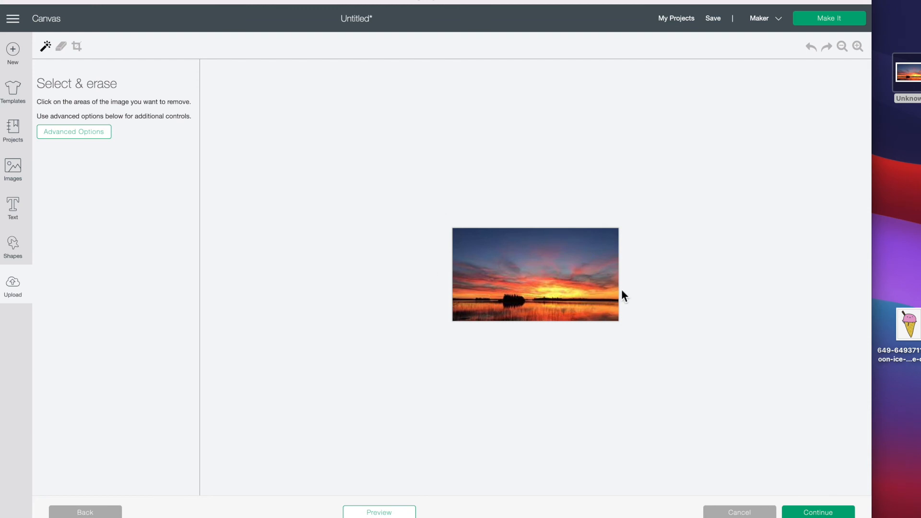
# Try erasing the dark upper sky, undo the erasure, and set the sunset's upload type to Print Then Cut Image.
pyautogui.click(477, 244)
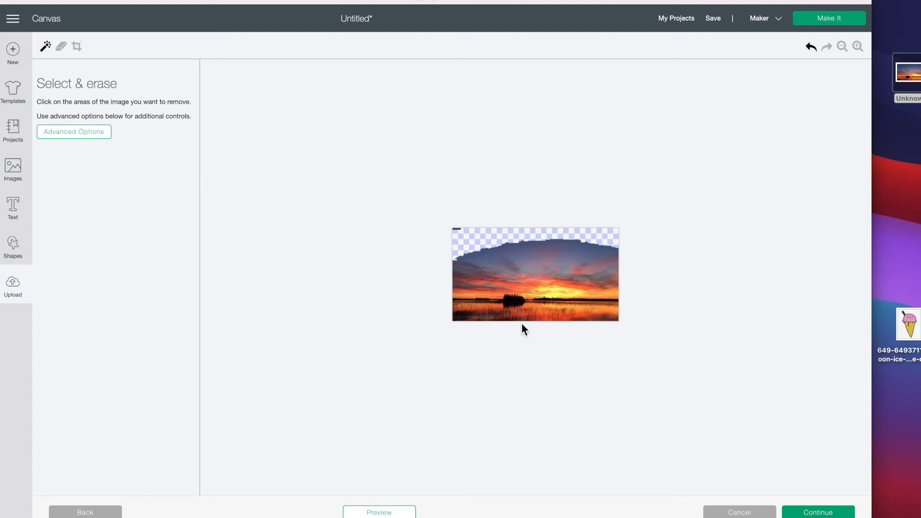
pyautogui.click(810, 48)
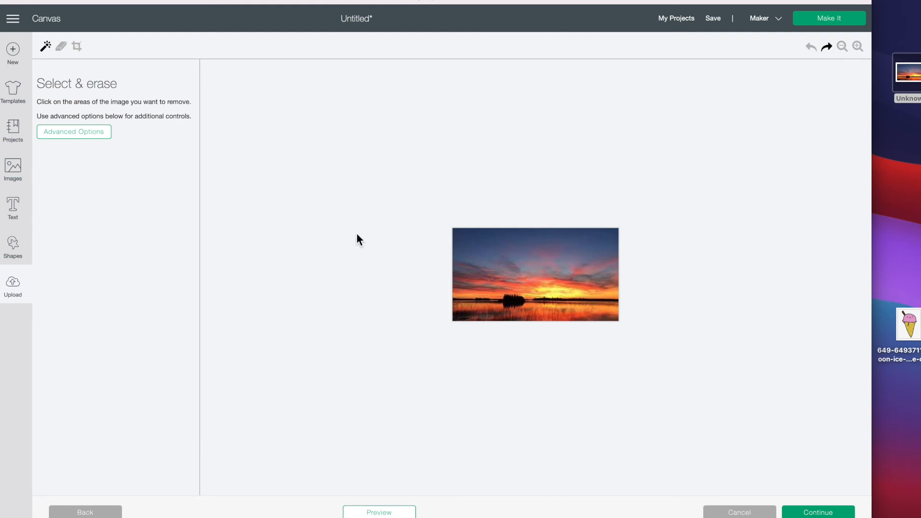
pyautogui.click(826, 513)
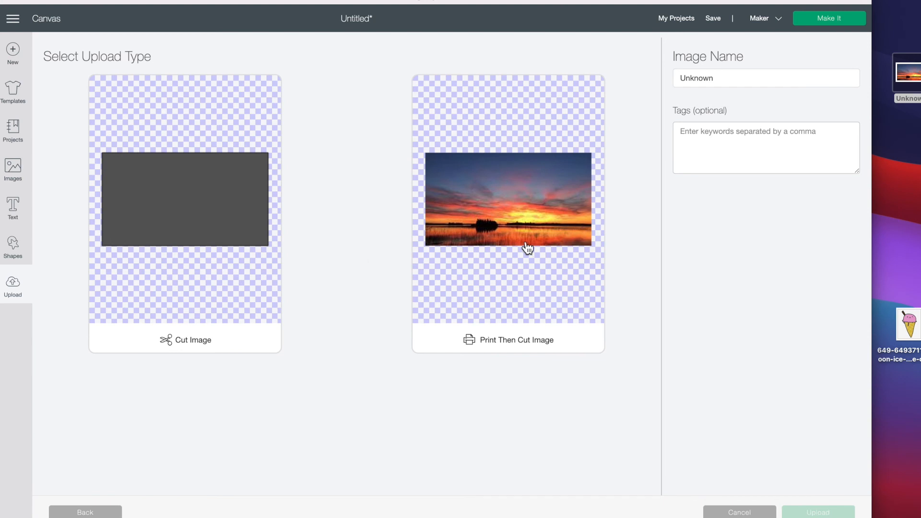
pyautogui.click(539, 274)
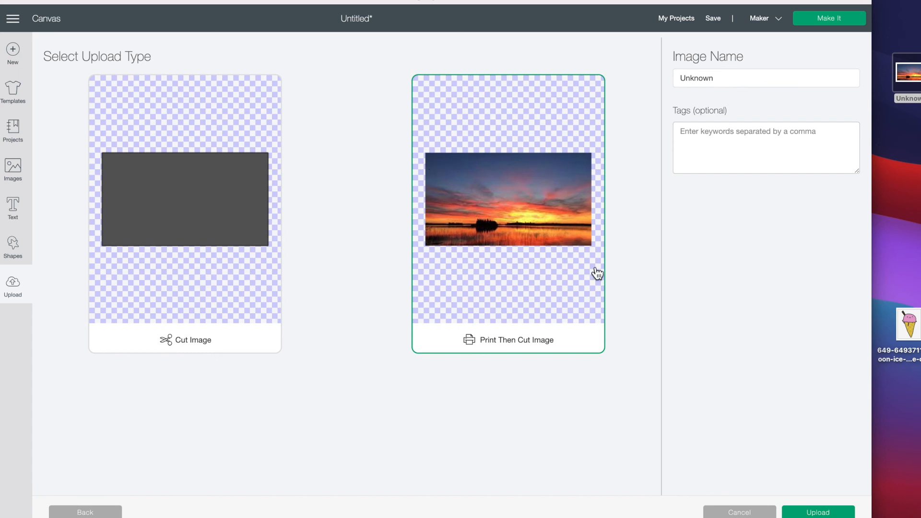
# Name the image "sunset", tag it with "sunset", and upload it.
pyautogui.moveTo(722, 80); pyautogui.dragTo(667, 72)
pyautogui.write('sunset')
pyautogui.click(738, 134)
pyautogui.write('sunset')
pyautogui.click(799, 513)
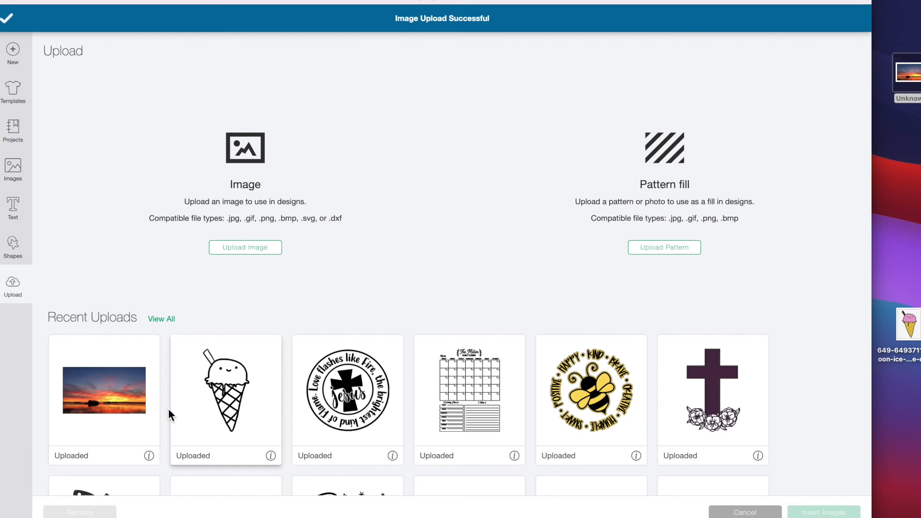
# Insert the uploaded sunset image into the canvas and enlarge it to about 8.755 in wide.
pyautogui.click(120, 398)
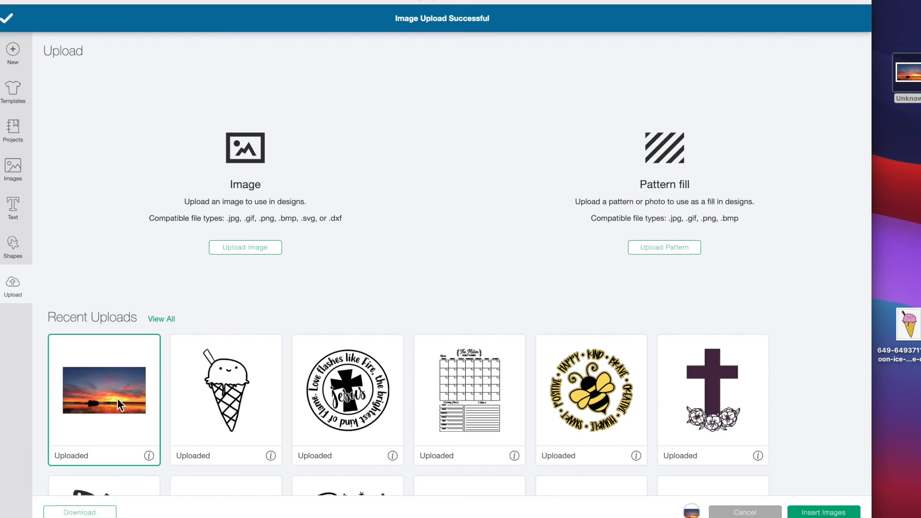
pyautogui.click(810, 512)
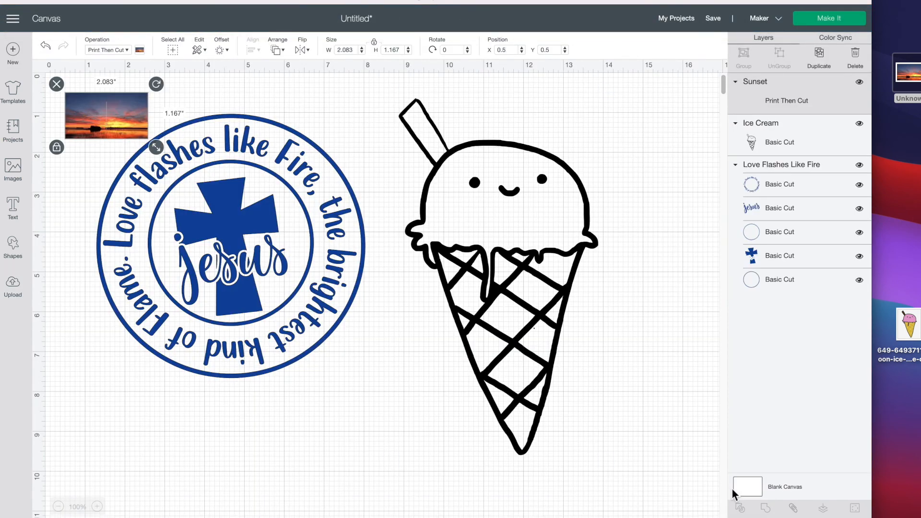
pyautogui.moveTo(157, 147); pyautogui.dragTo(422, 291)
# Move the sunset image over the lower part of the other designs, to about X 2.74, Y 4.43, and deselect it.
pyautogui.moveTo(235, 230); pyautogui.dragTo(324, 434)
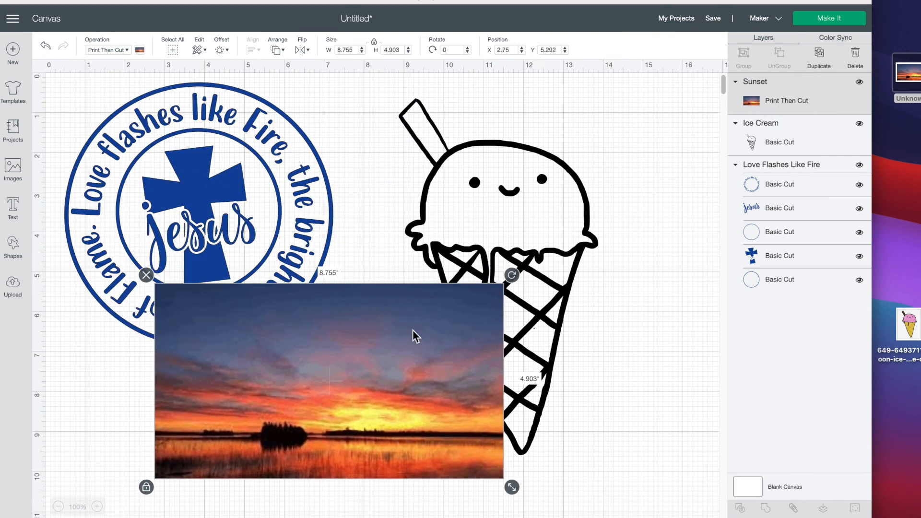
pyautogui.moveTo(403, 337); pyautogui.dragTo(402, 303)
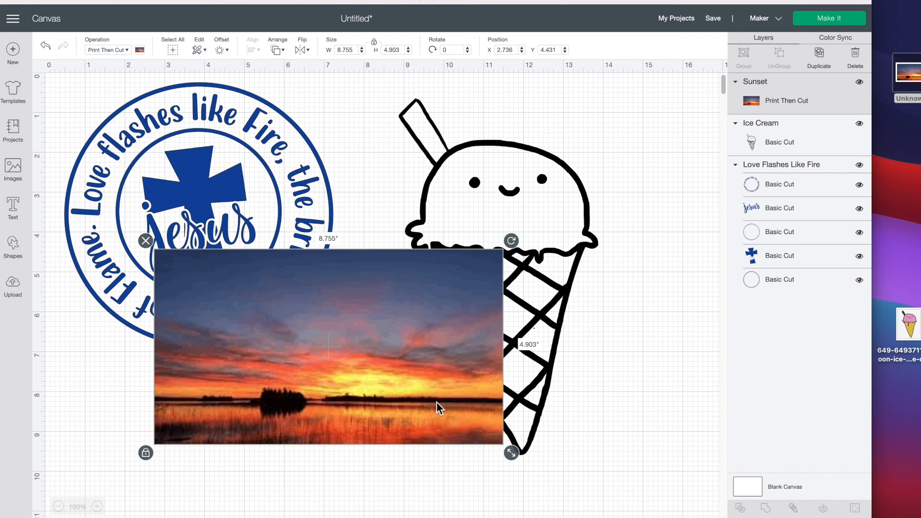
pyautogui.click(586, 459)
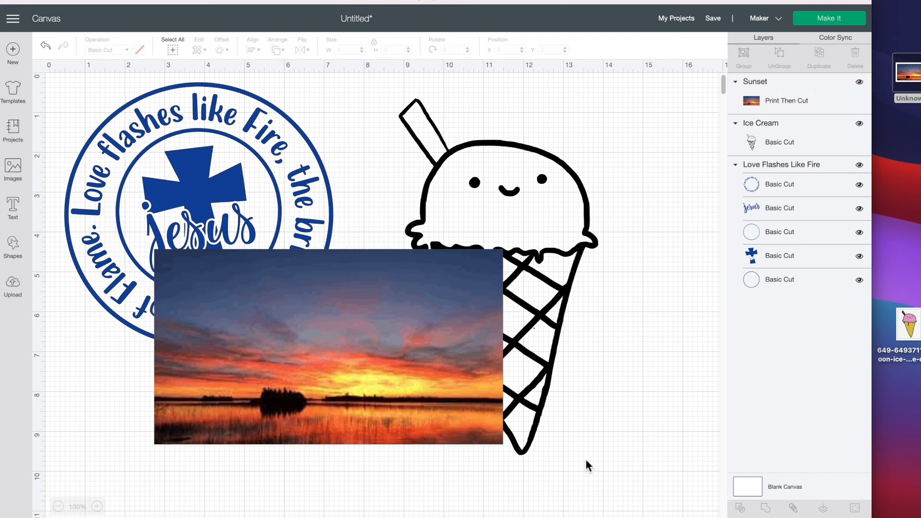